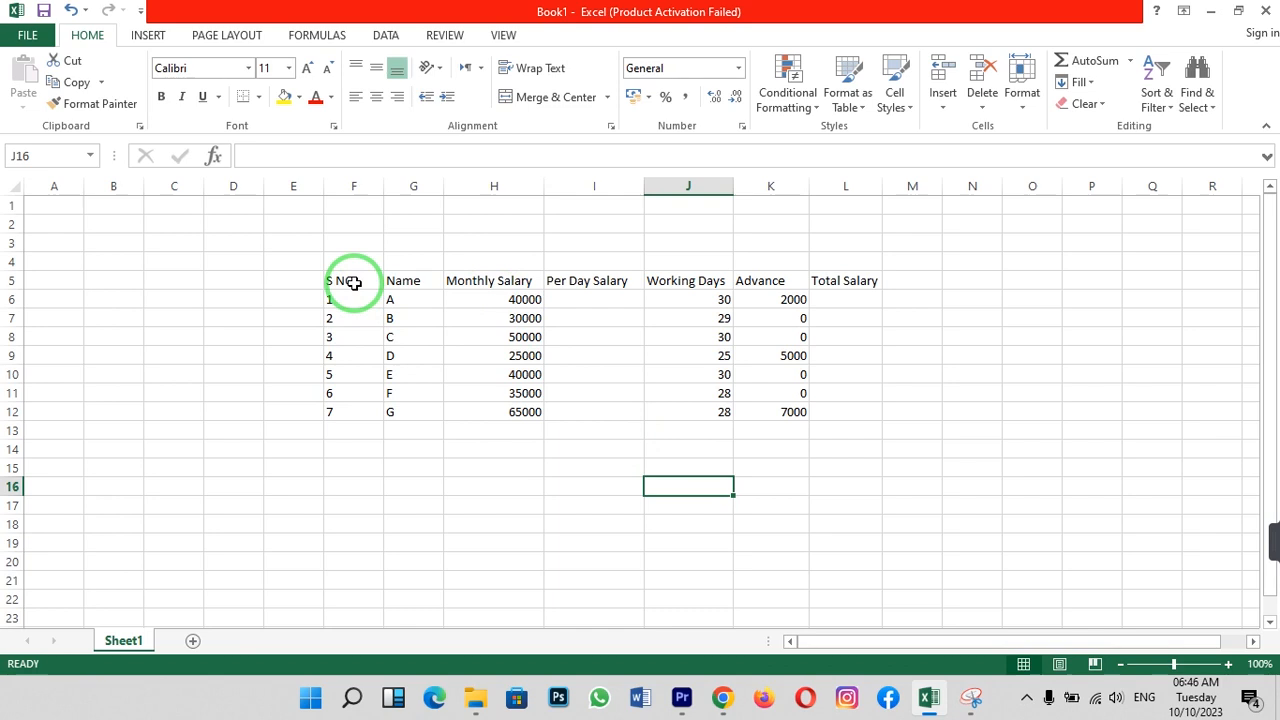
Examine the salary table's column headings from S NO to Total Salary and the Working Days entries
left_click(353, 283)
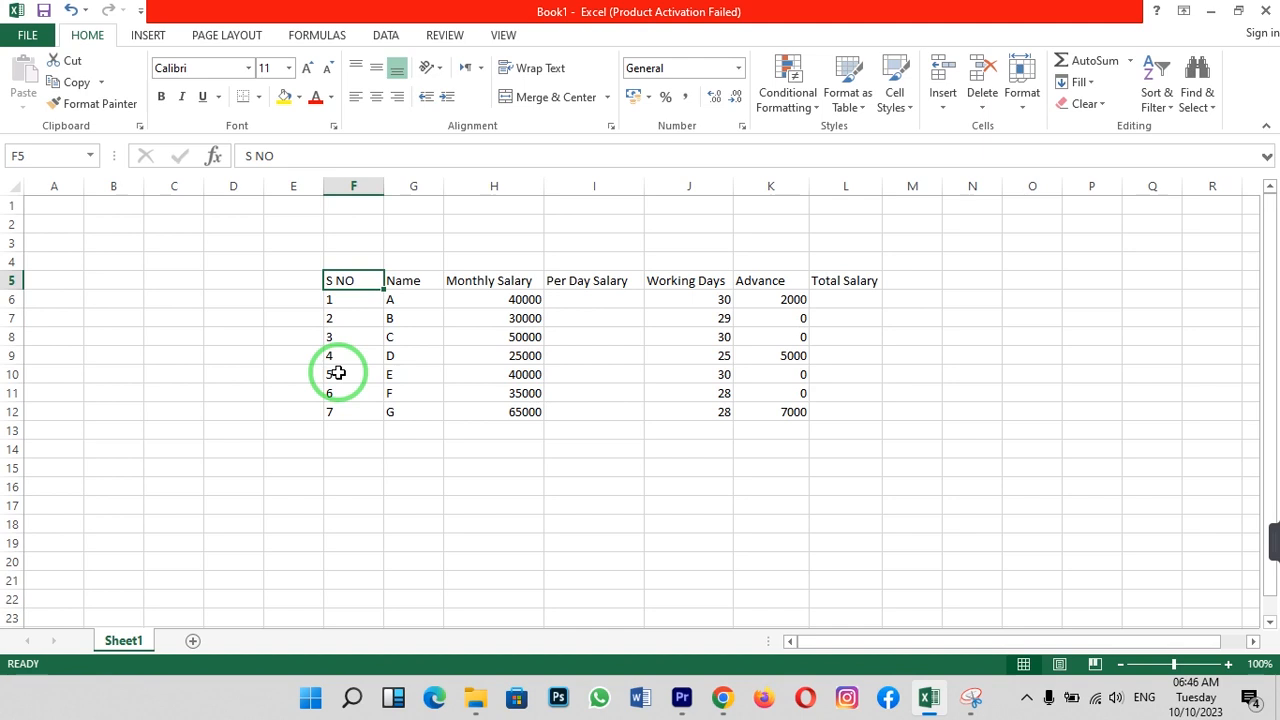
left_click(428, 279)
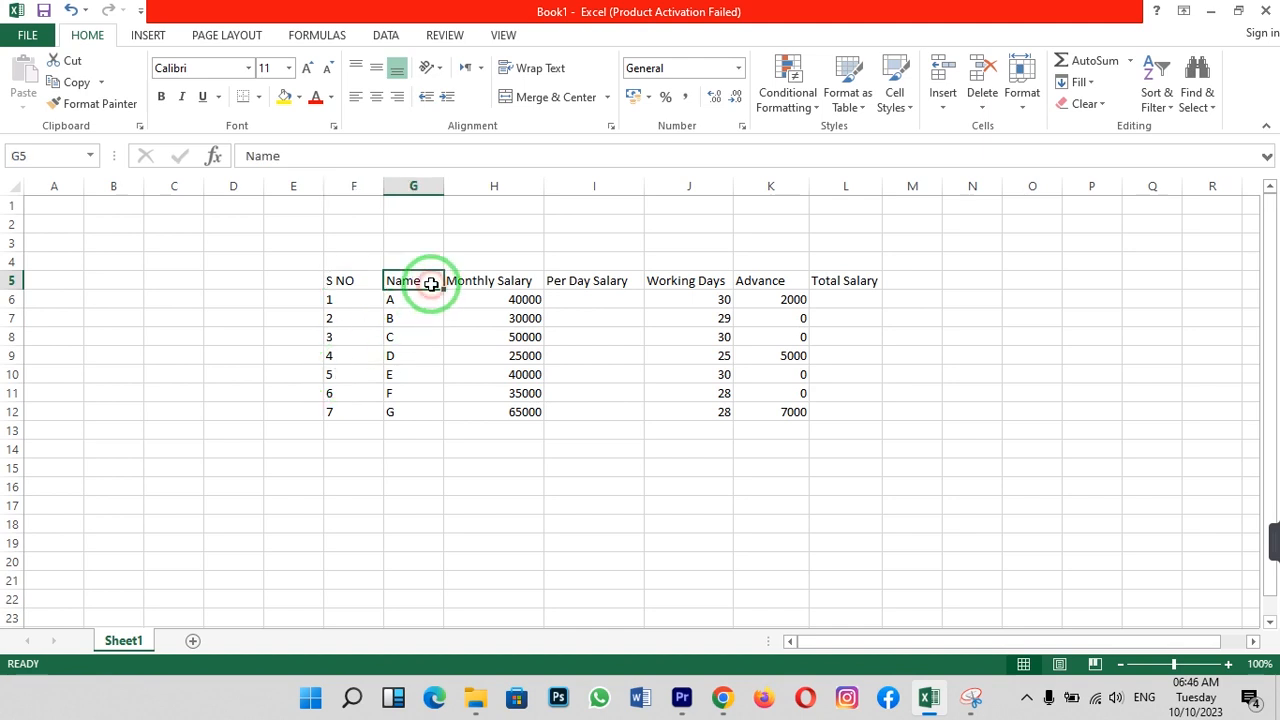
left_click(514, 281)
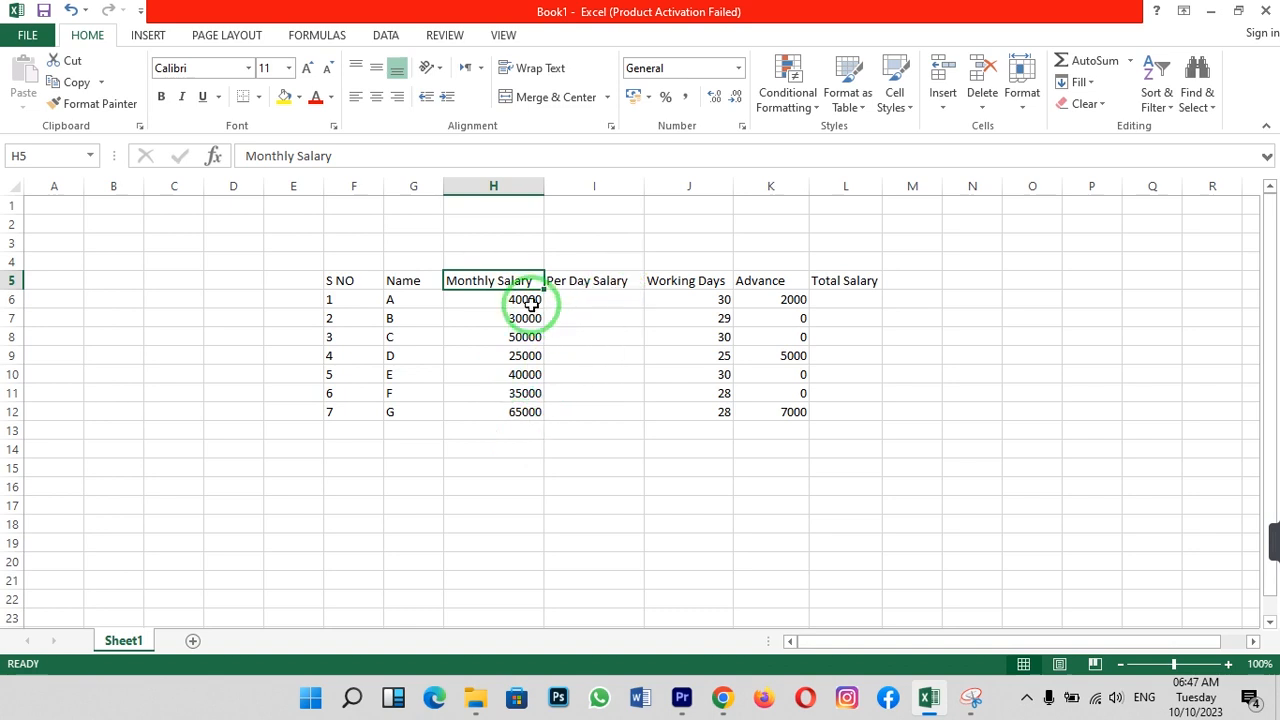
left_click(581, 294)
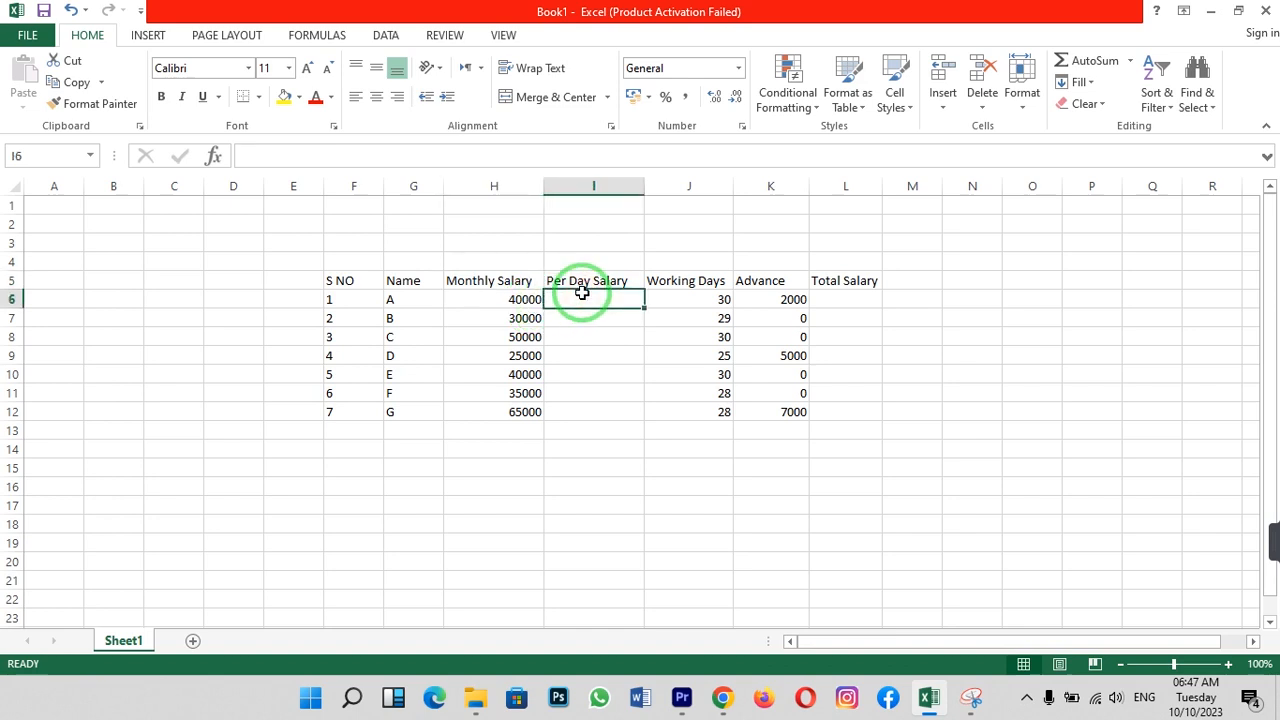
left_click(709, 284)
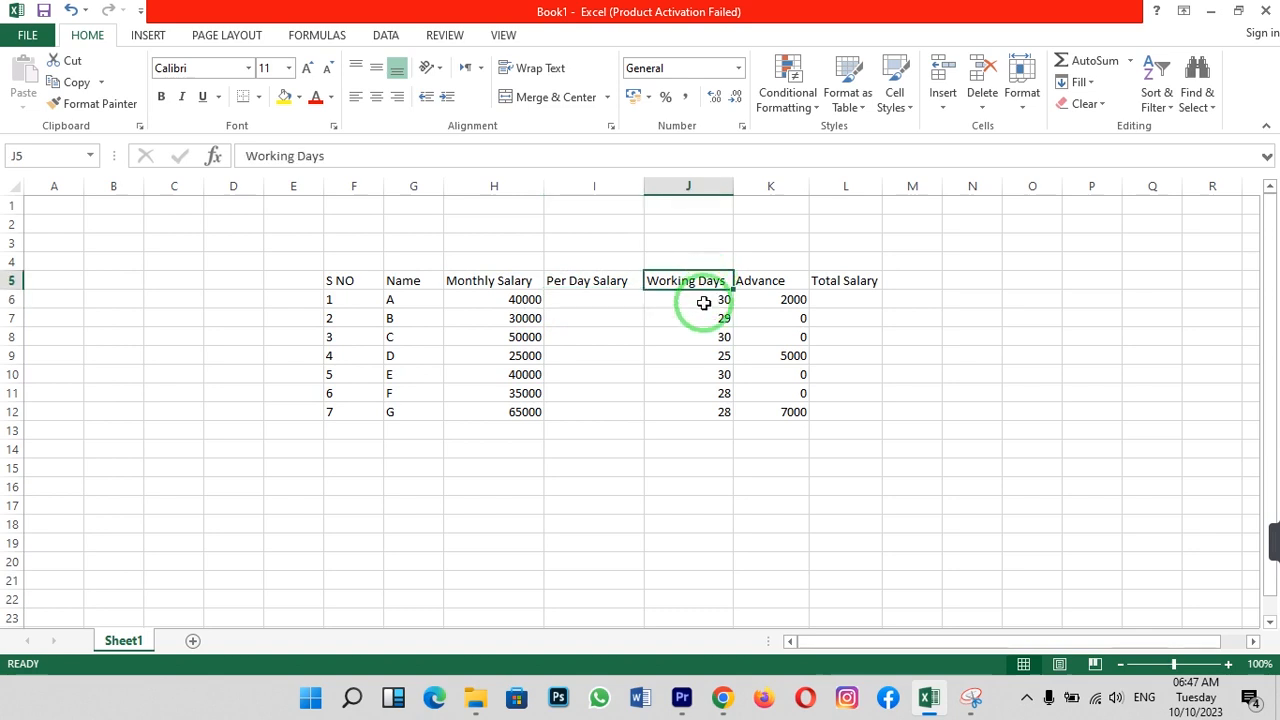
left_click(706, 300)
left_click(707, 334)
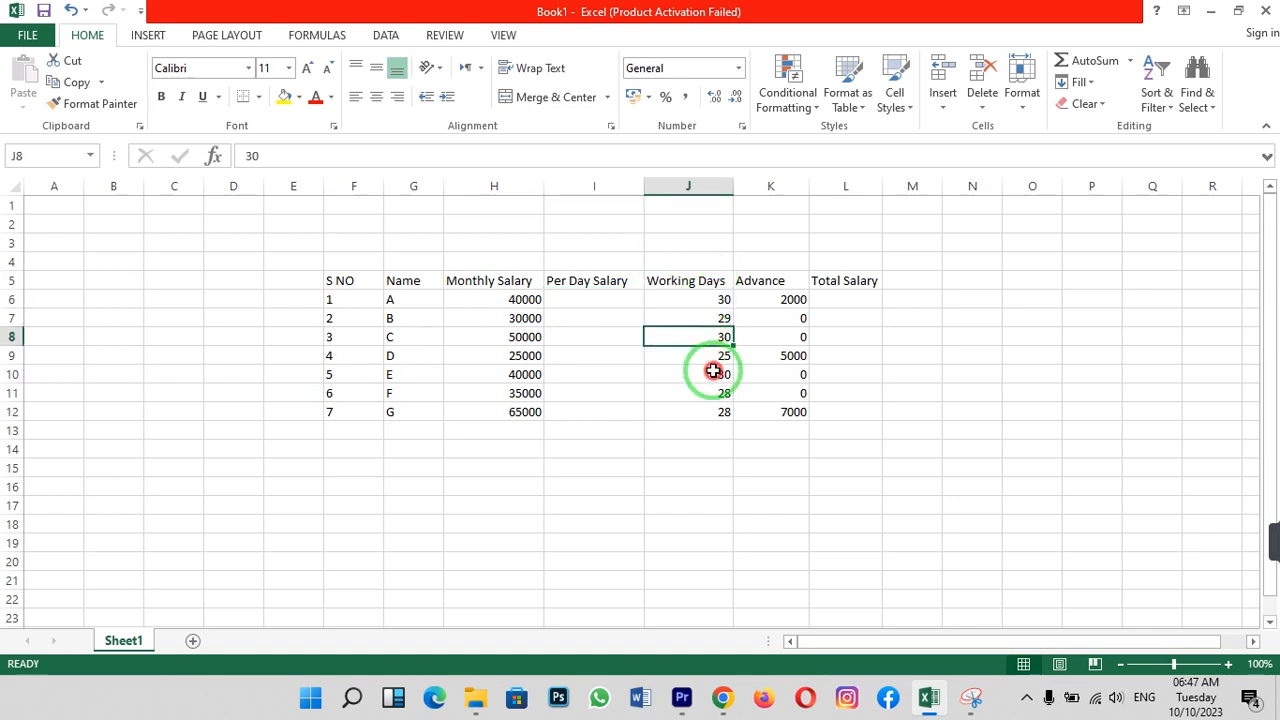
left_click(713, 370)
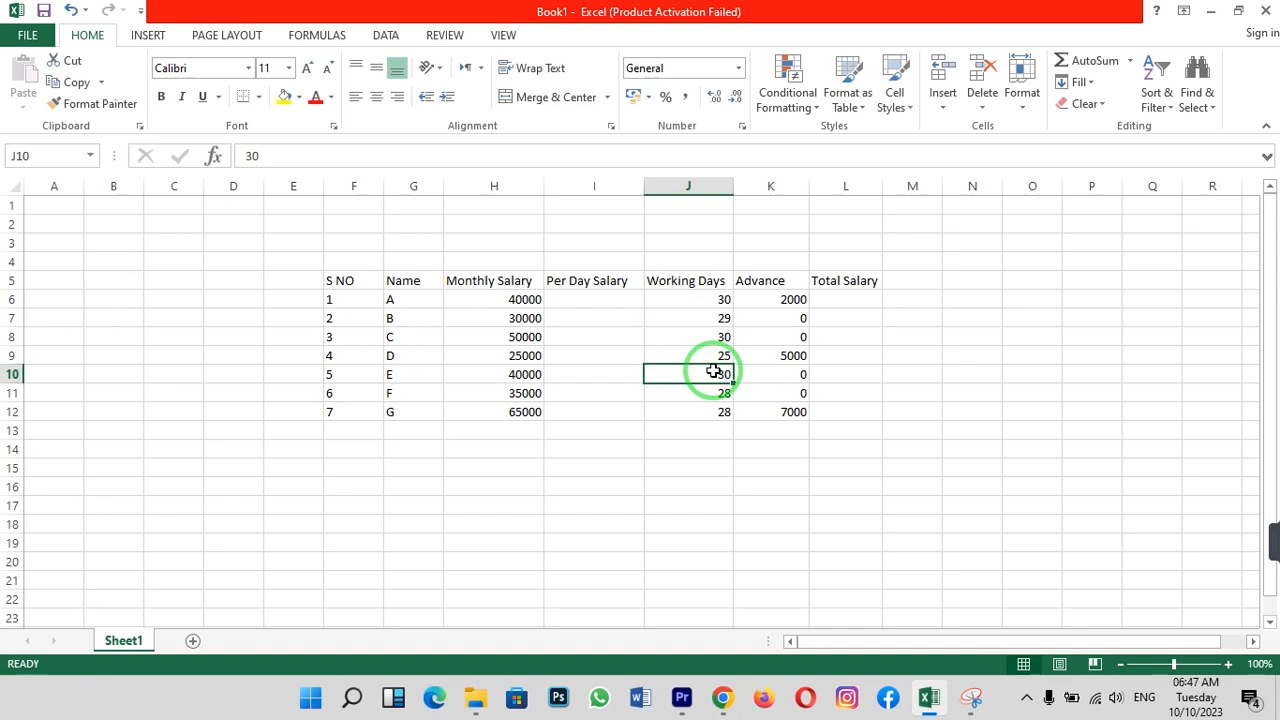
left_click(694, 298)
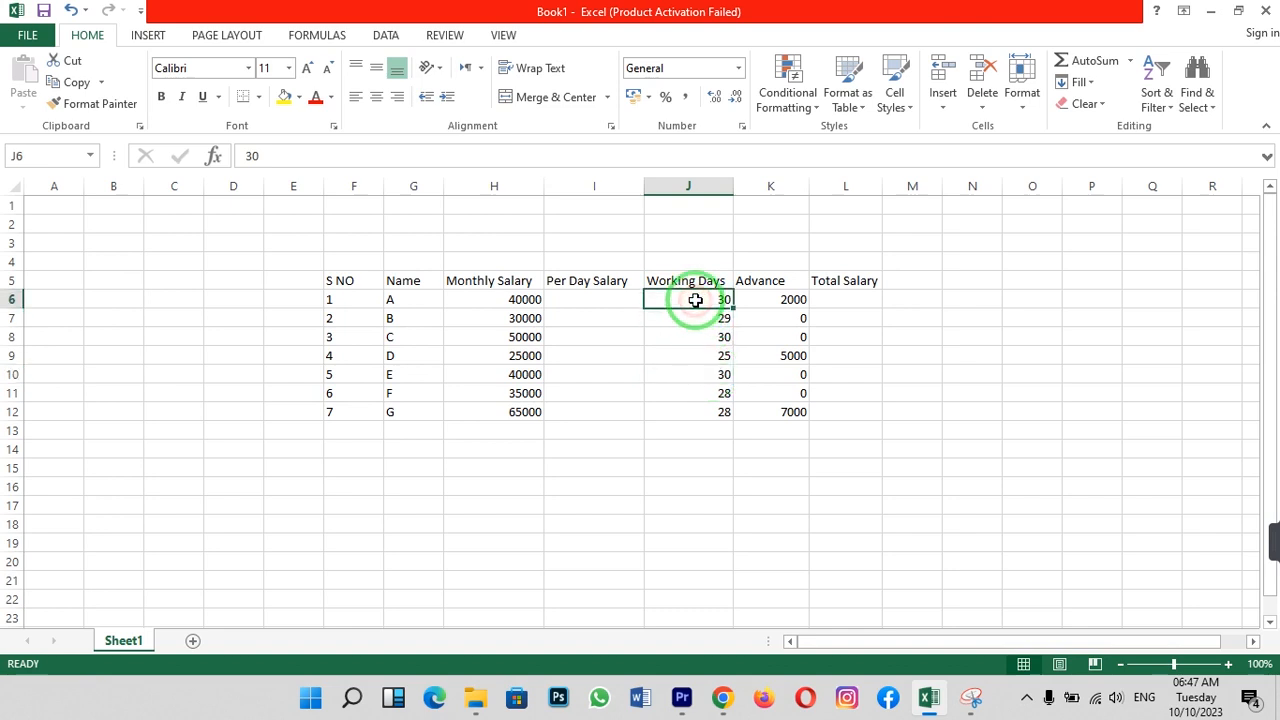
left_click(785, 286)
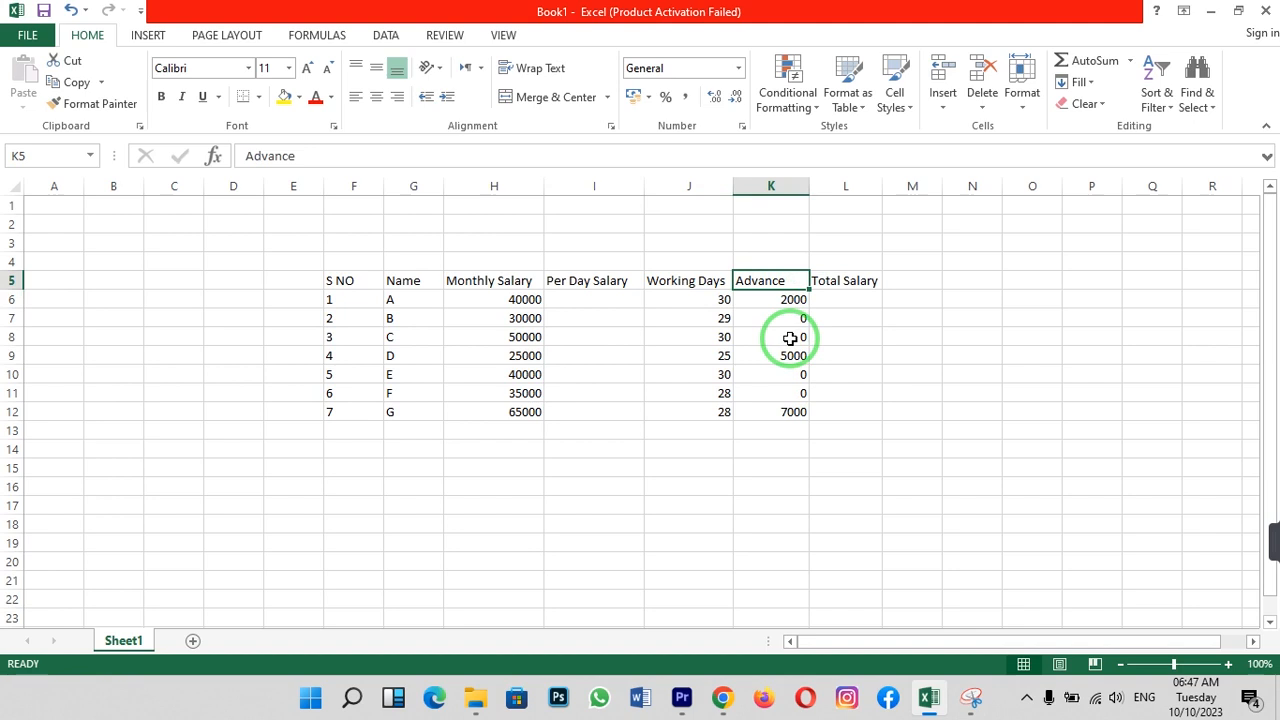
left_click(850, 280)
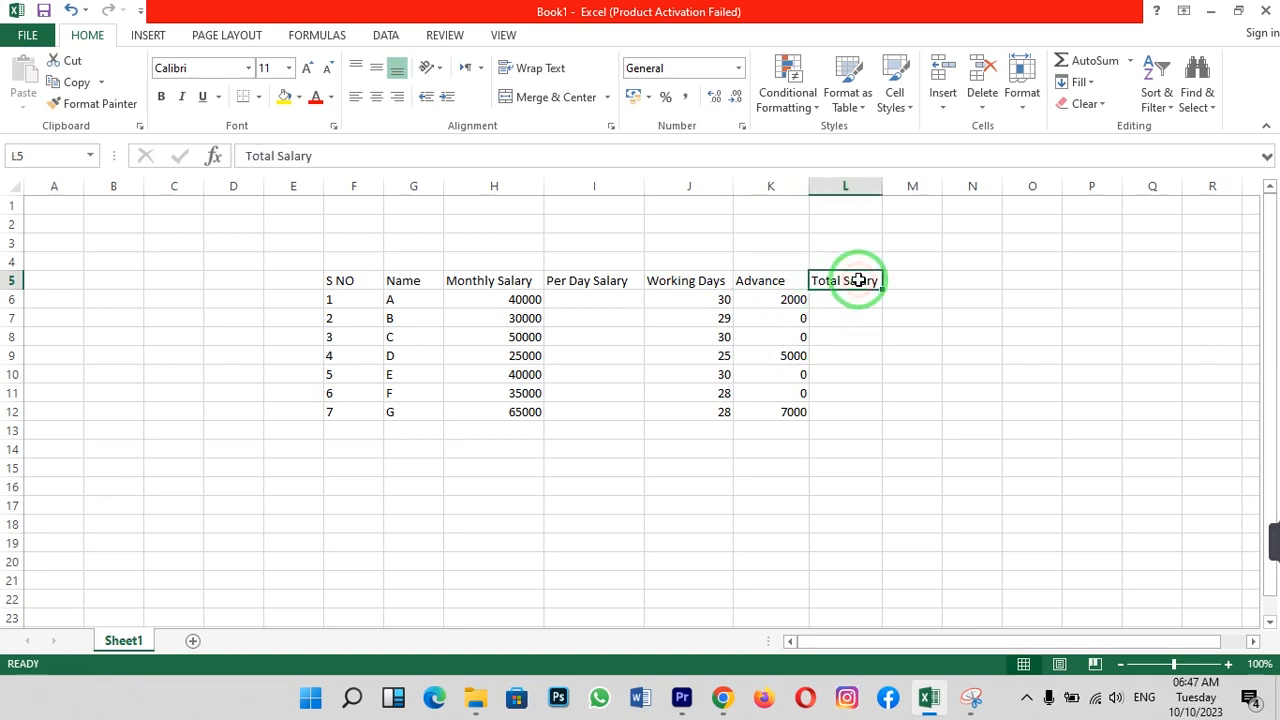
left_click(904, 316)
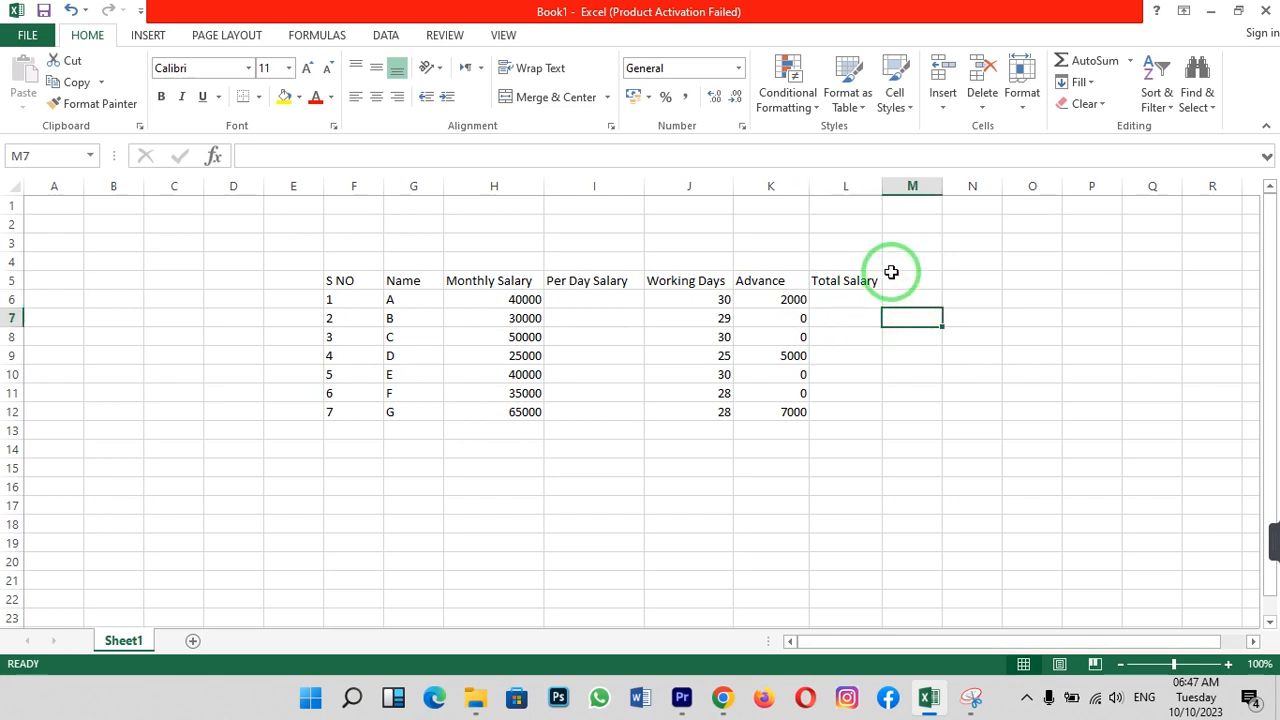
Center the contents of the salary table F5:L12 and apply all borders to it
left_click_drag(866, 276, 345, 410)
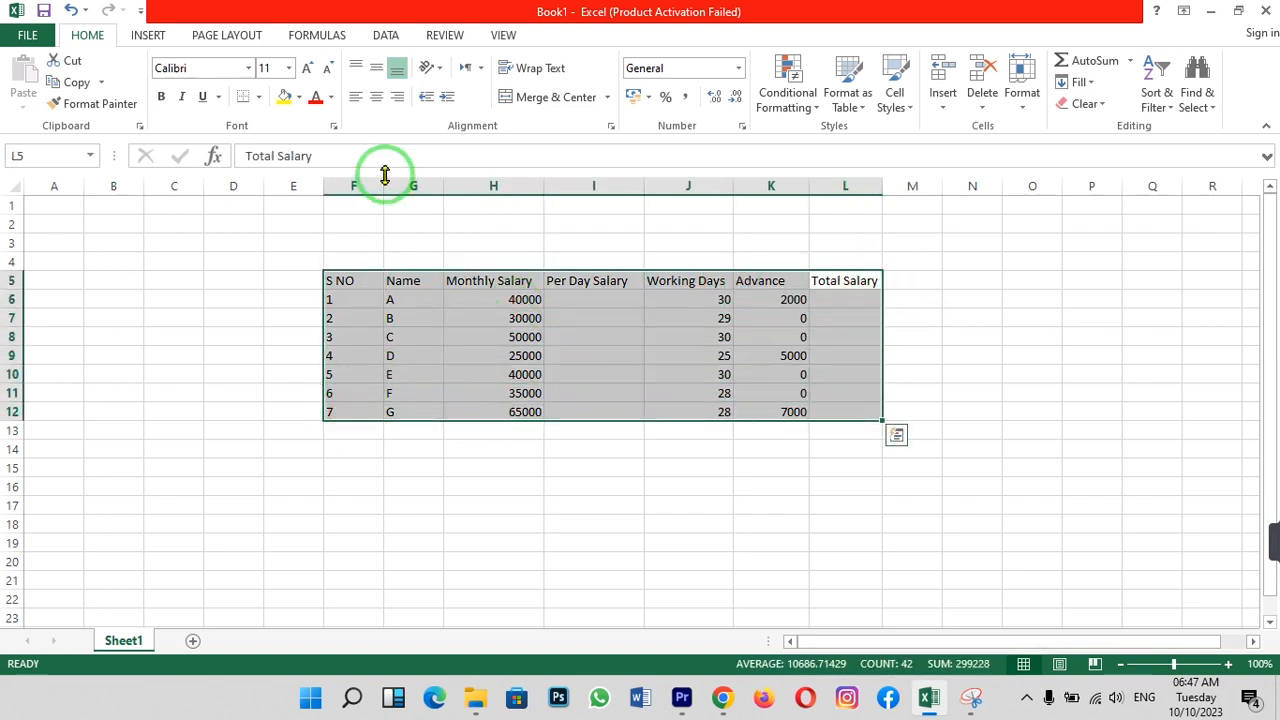
left_click(378, 100)
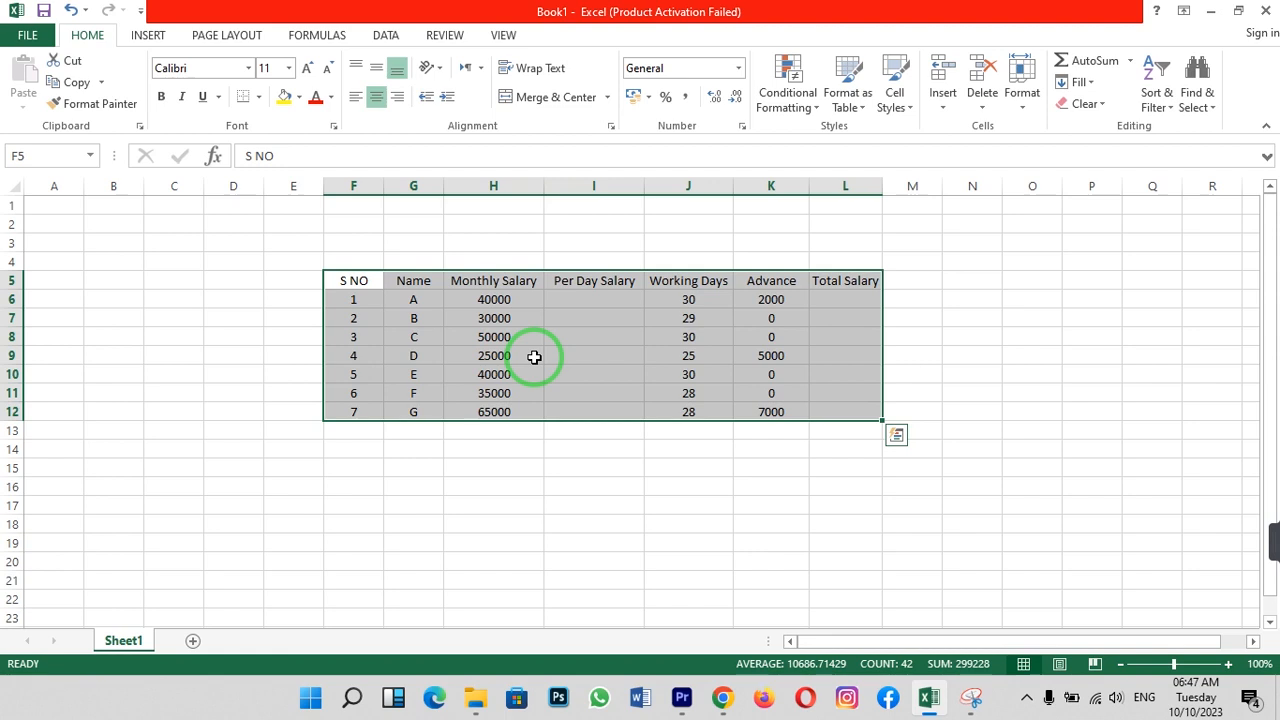
right_click(620, 368)
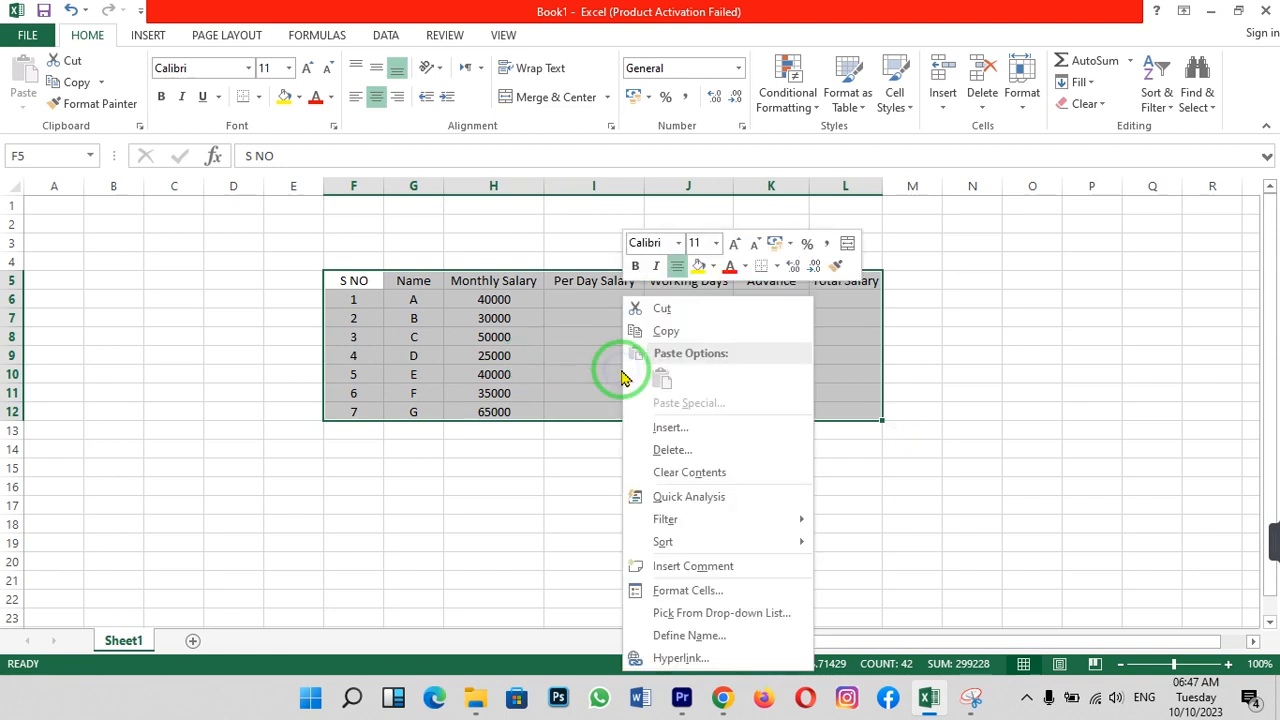
left_click(777, 266)
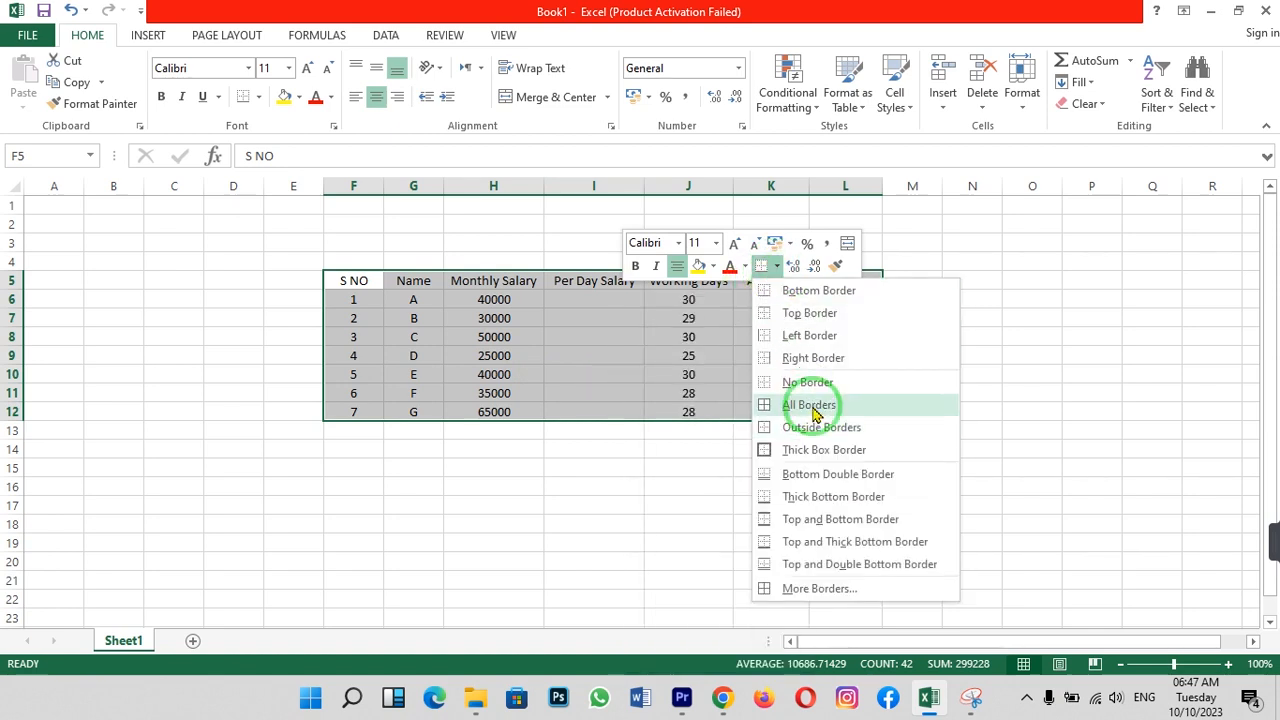
left_click(811, 406)
left_click(699, 469)
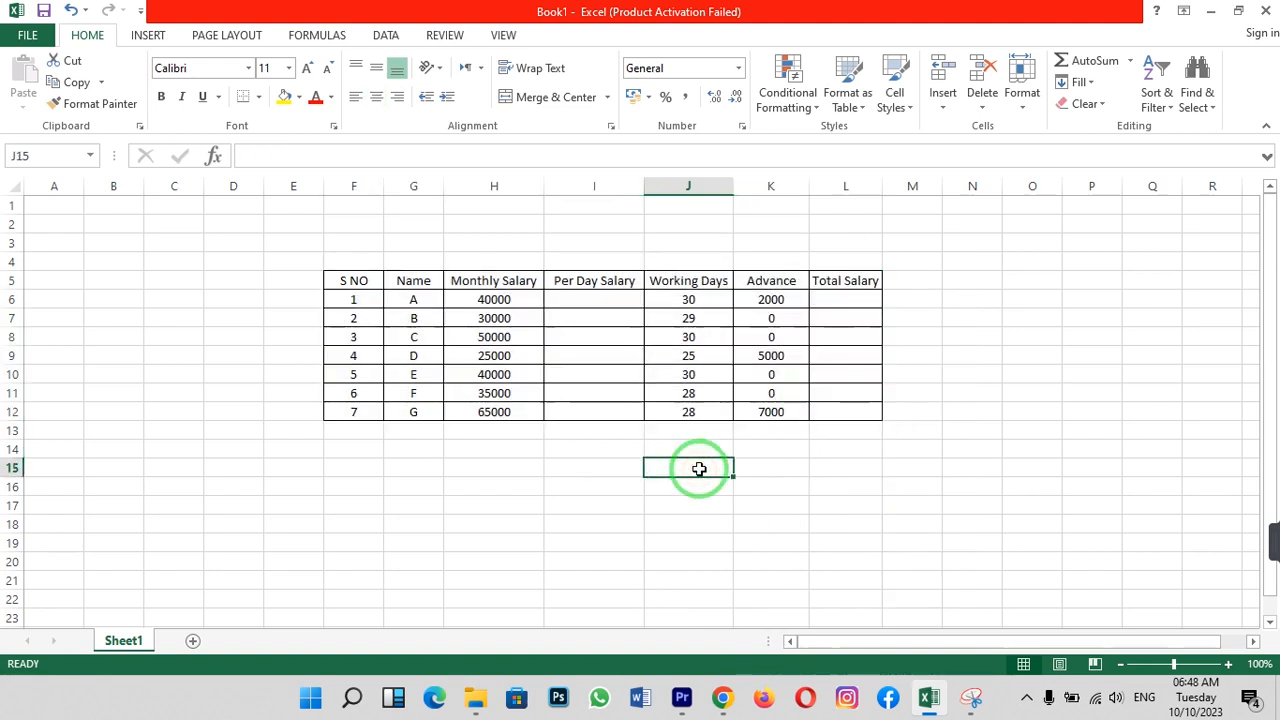
Fill the table's header row F5:L5 with the standard yellow color
left_click(356, 279)
left_click_drag(356, 279, 837, 285)
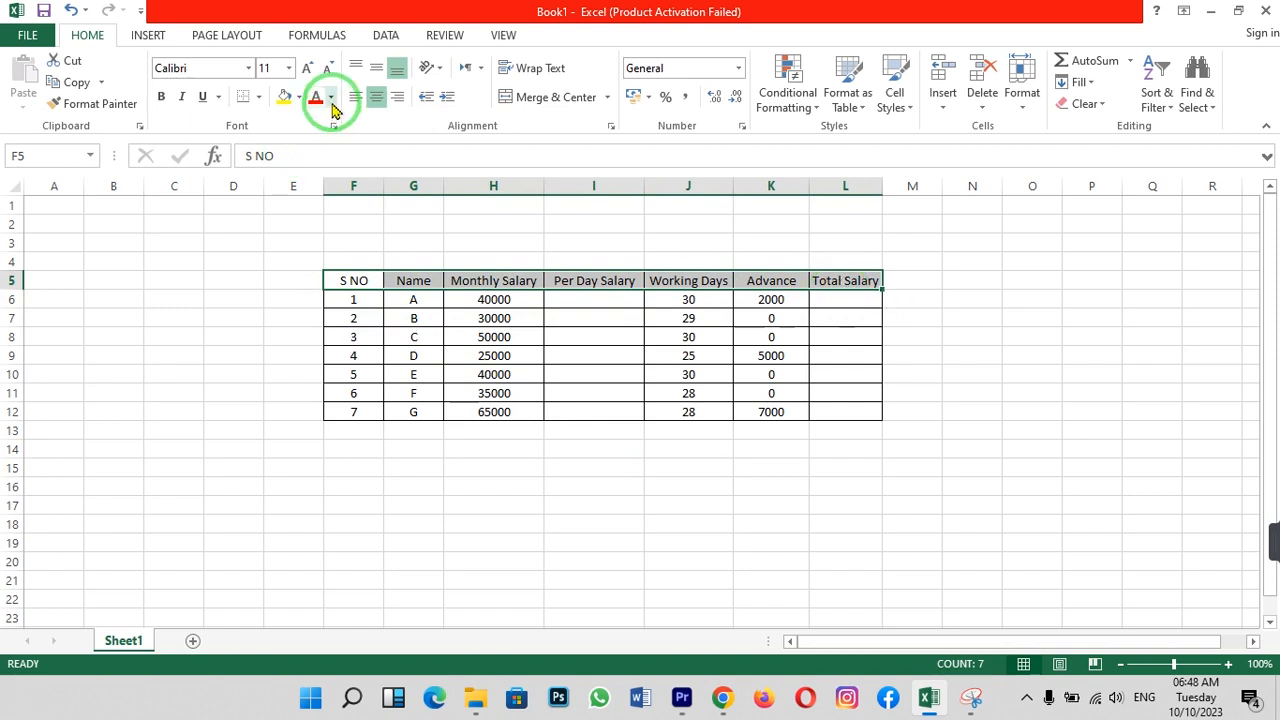
left_click(298, 100)
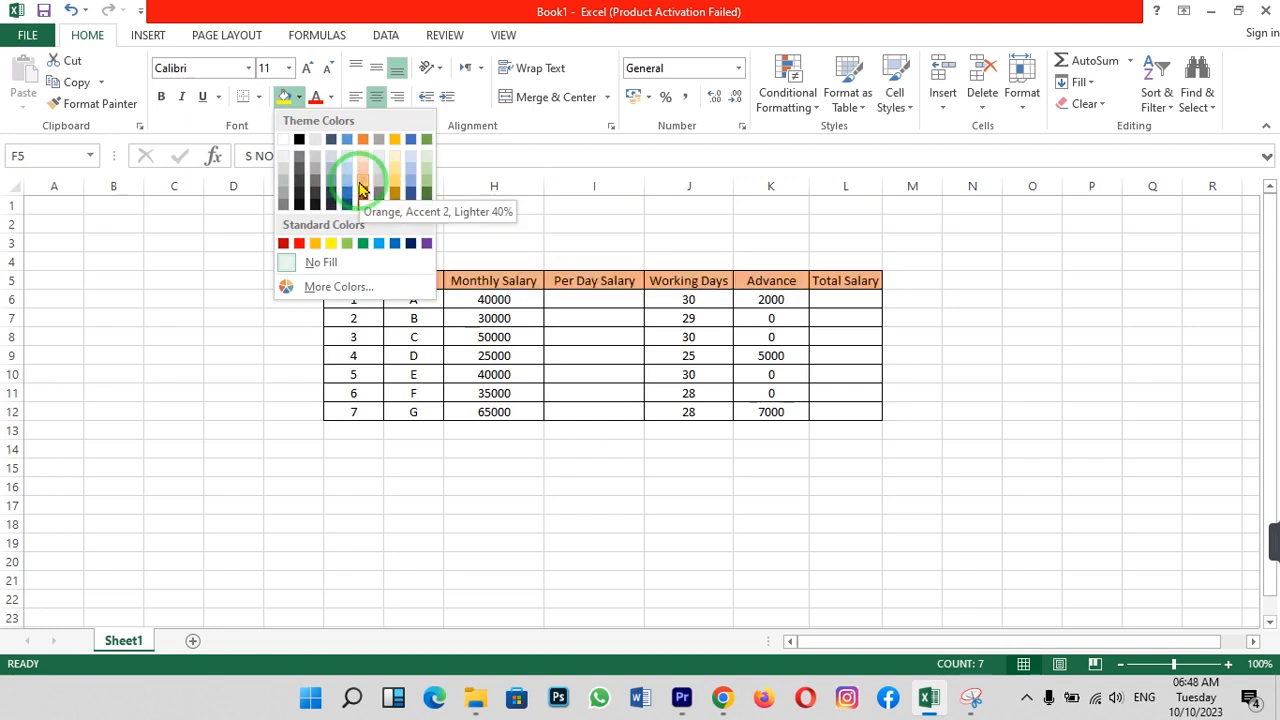
left_click(333, 245)
left_click(450, 488)
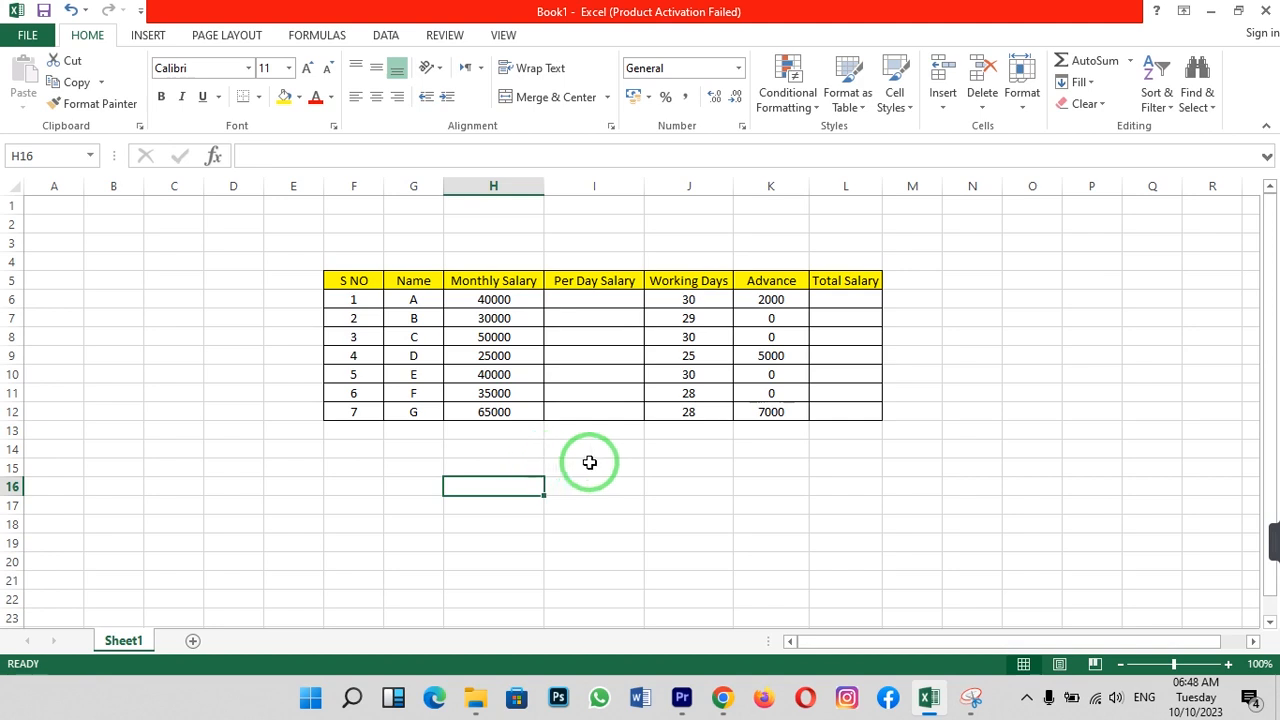
Calculate the per day salary in I6 with =H6/30 and copy the formula down to I12
left_click(590, 298)
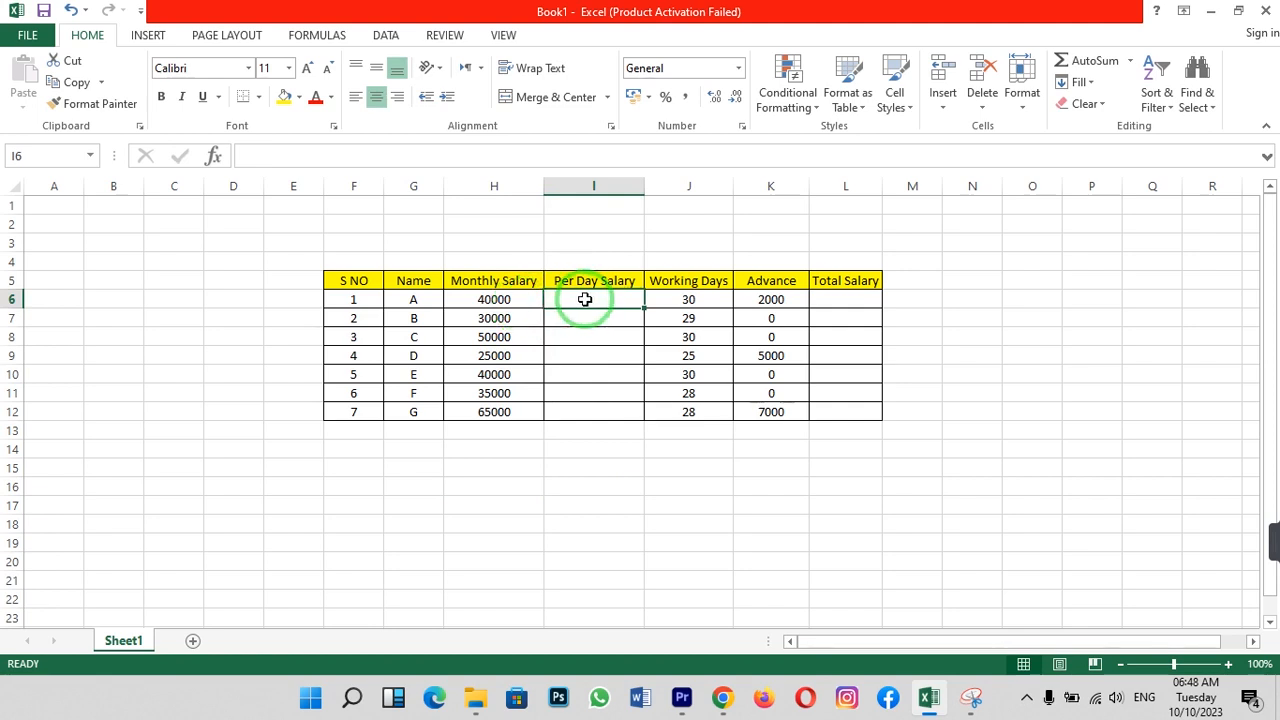
type("=")
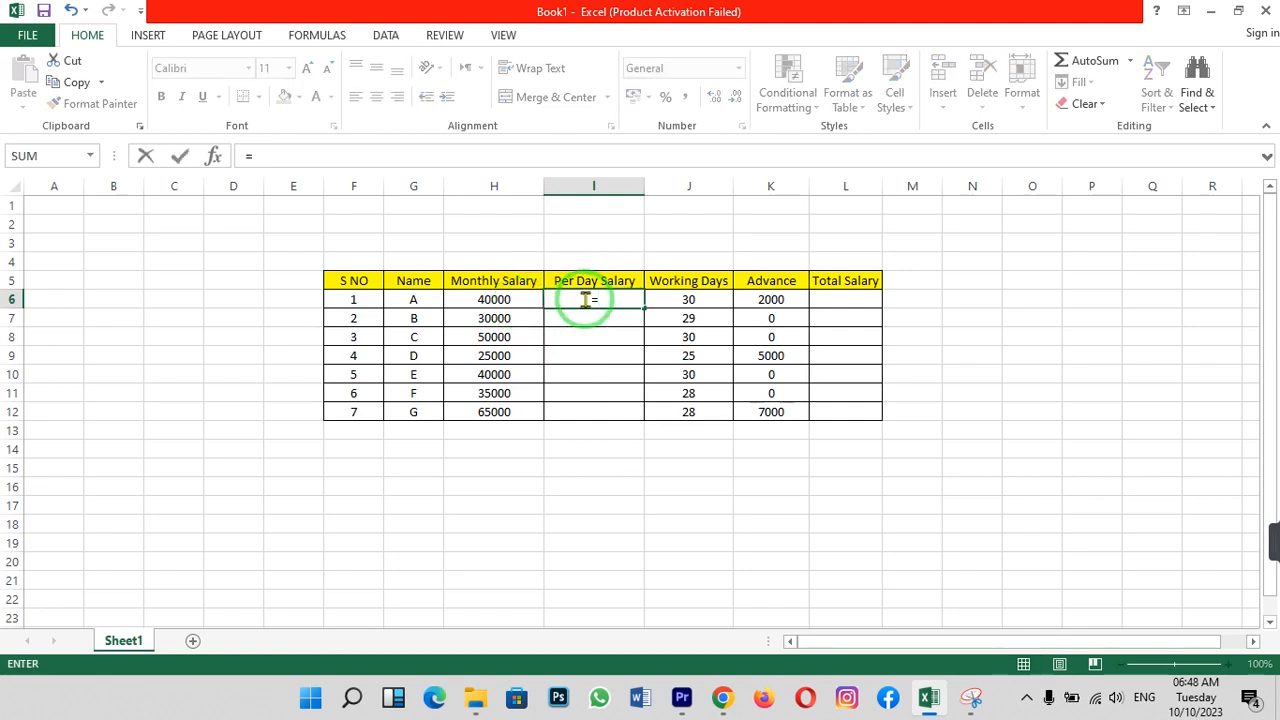
left_click(499, 301)
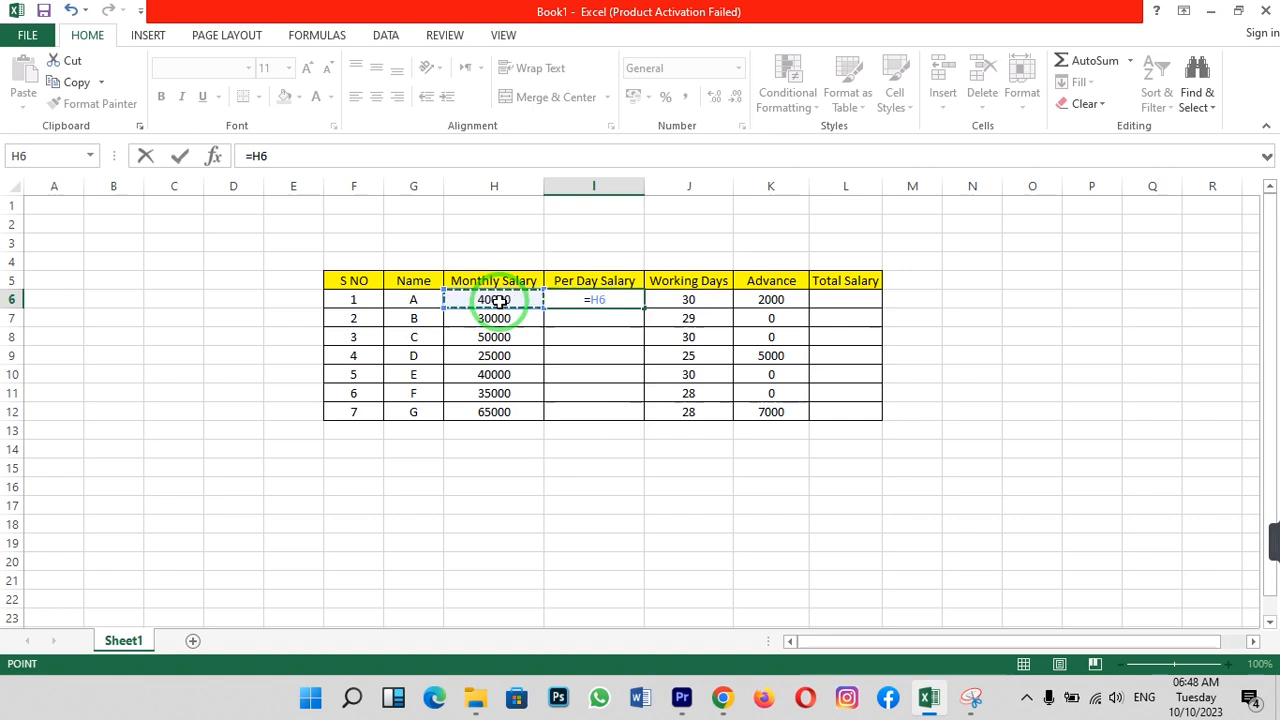
type("/")
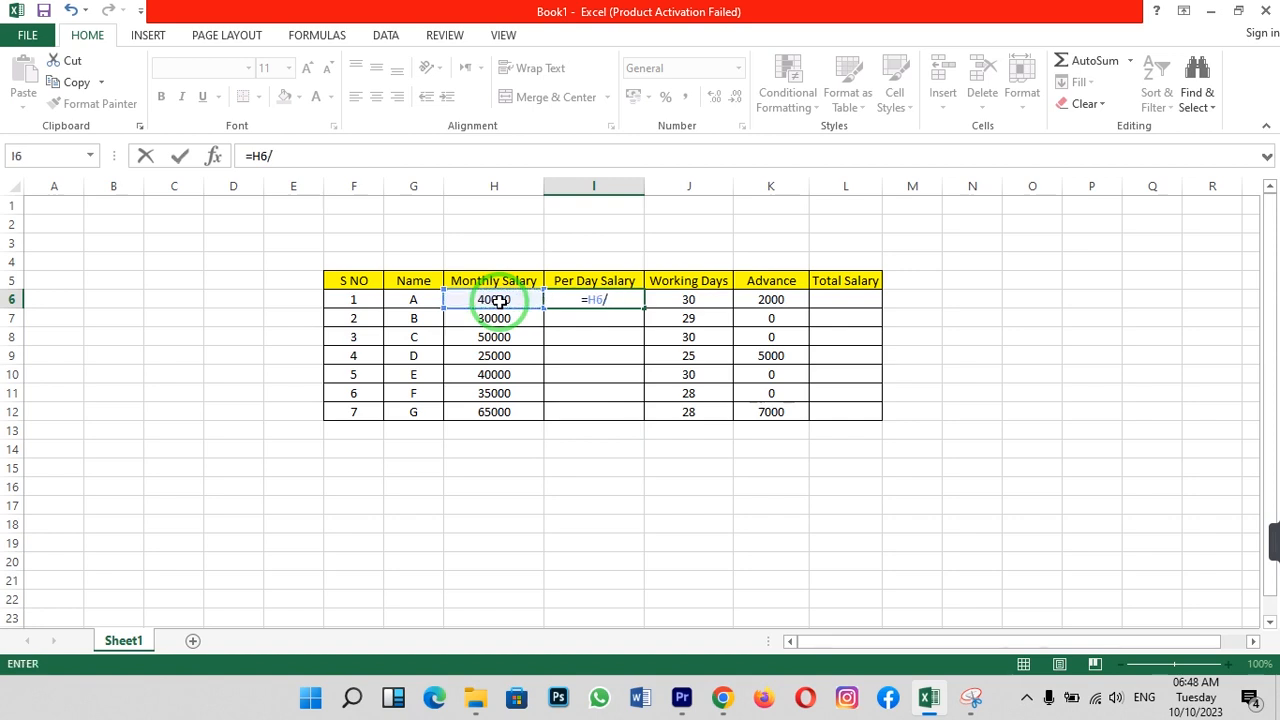
type("30")
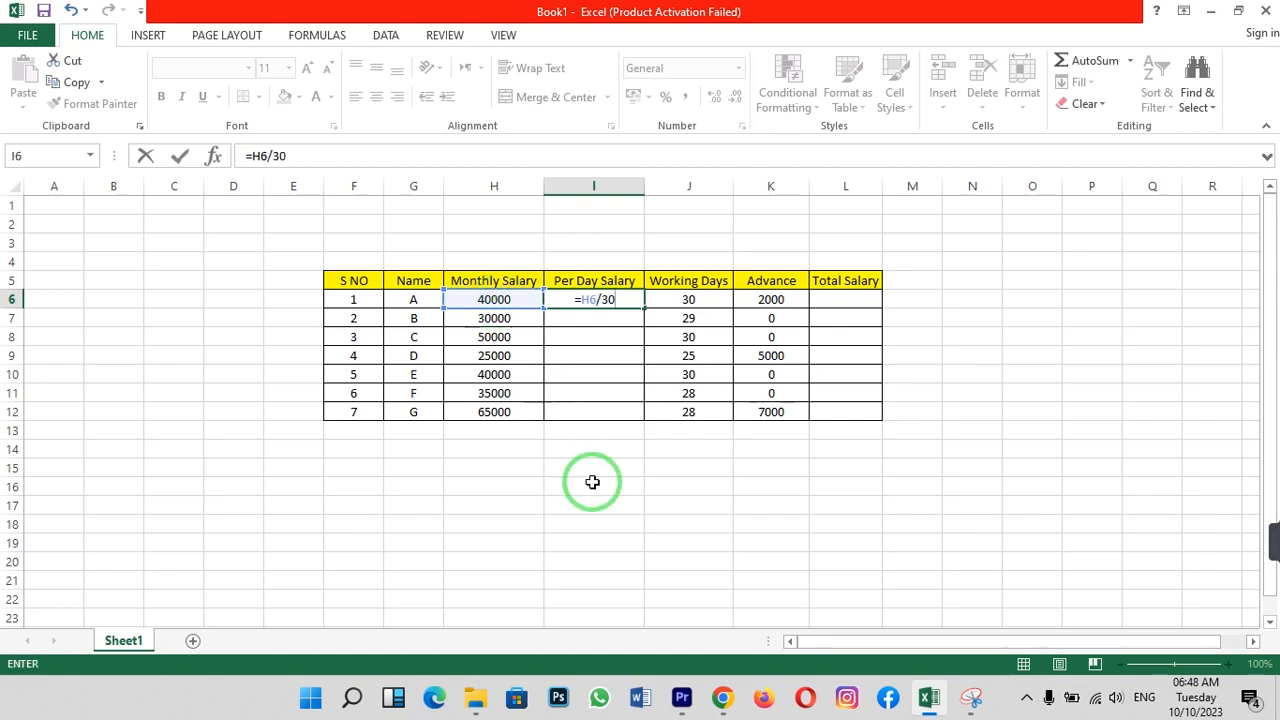
key("Return")
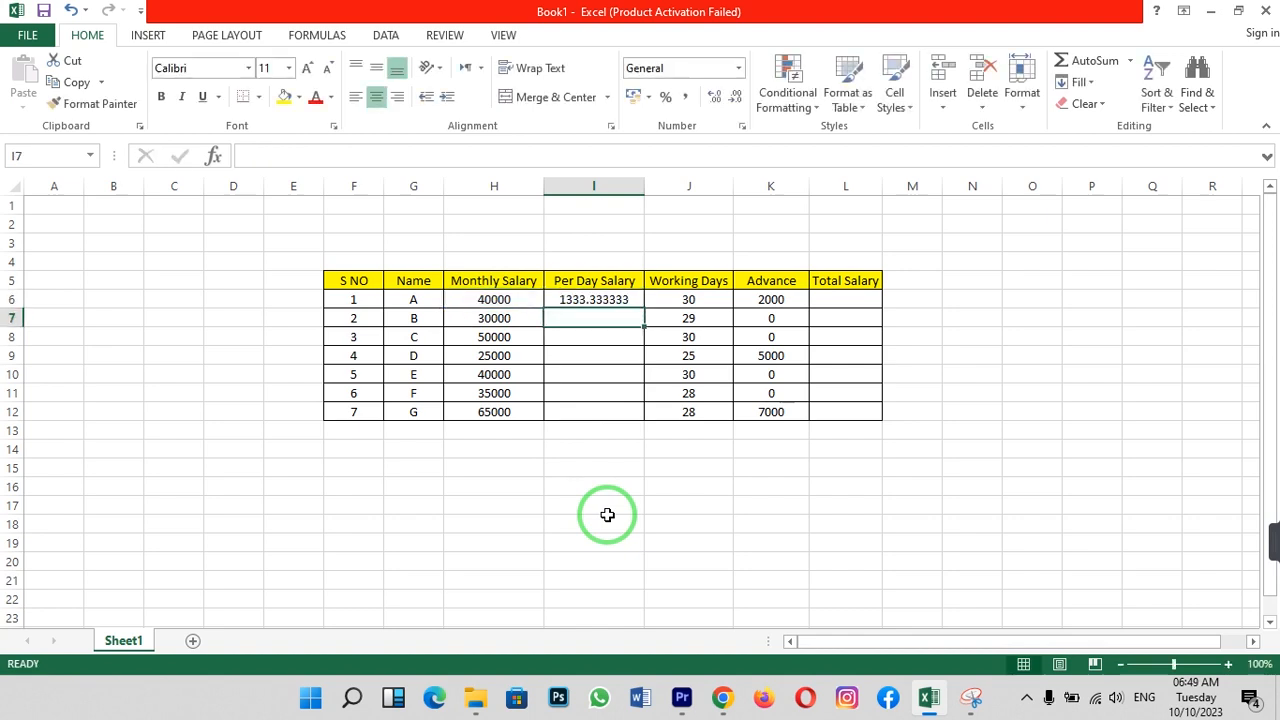
left_click(614, 301)
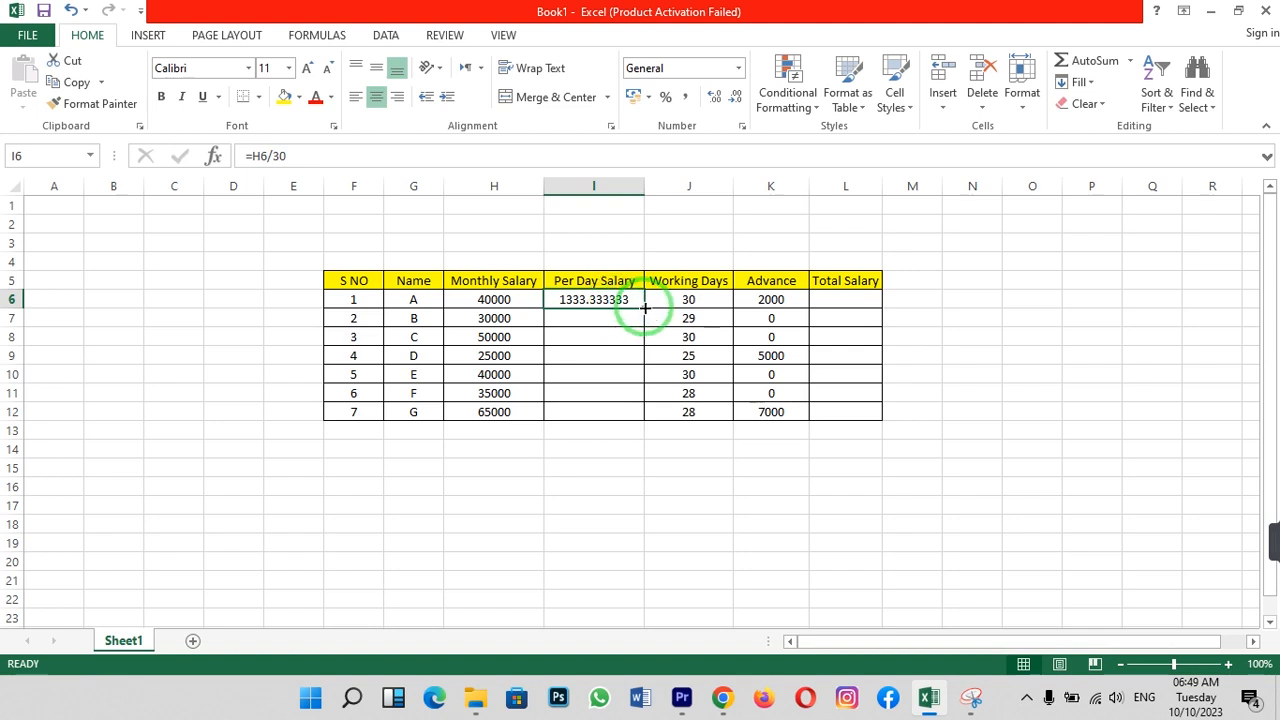
left_click_drag(644, 309, 645, 413)
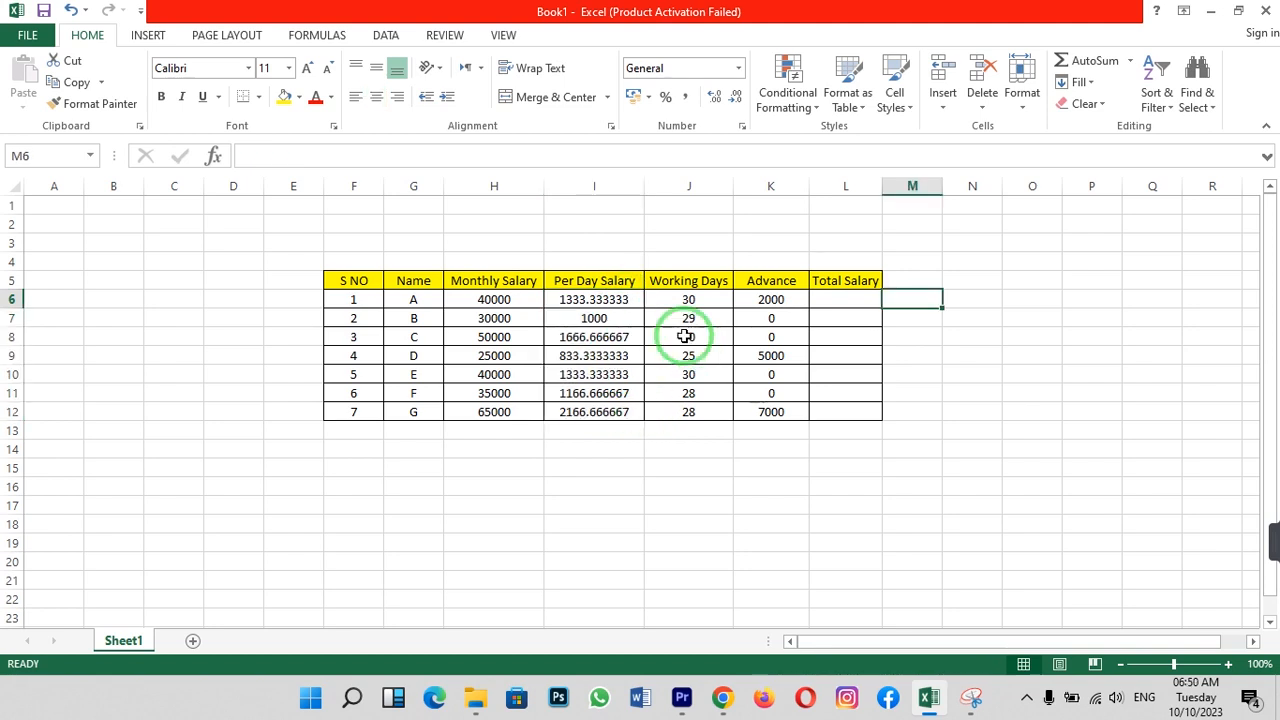
Calculate the first employee's total salary in L6 with the formula =(I6*J6)-K6
left_click(840, 302)
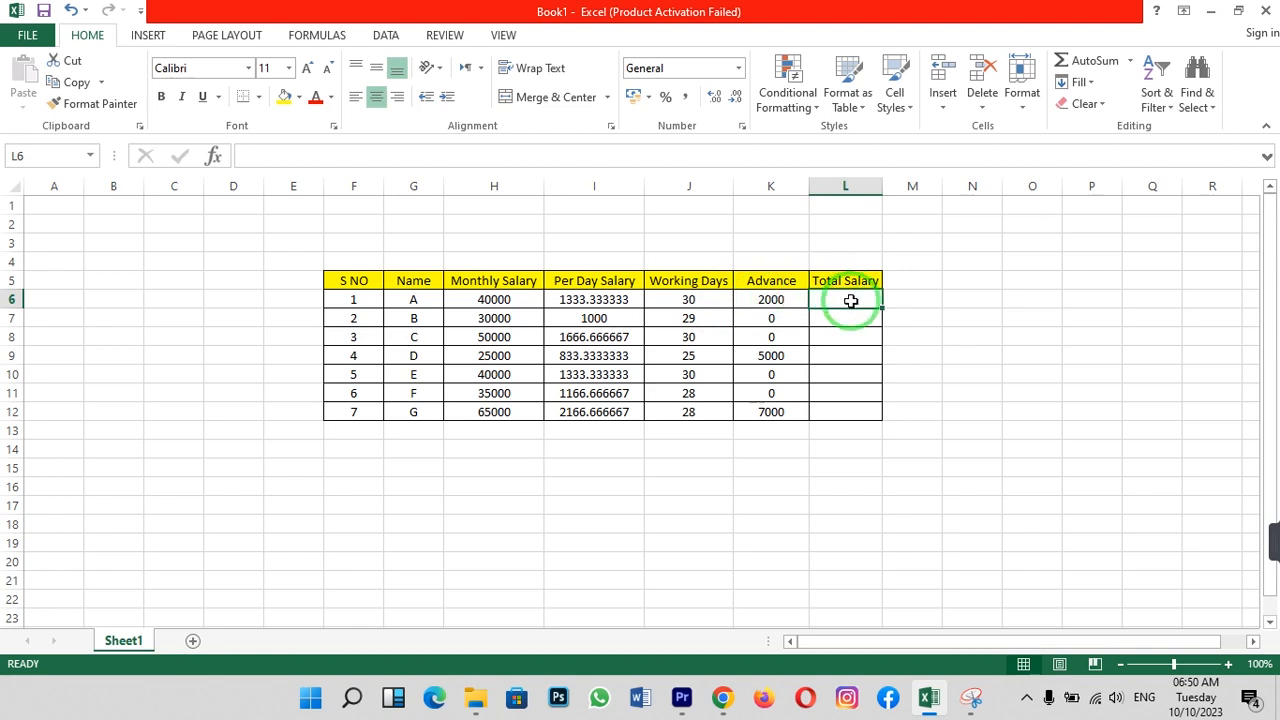
type("=")
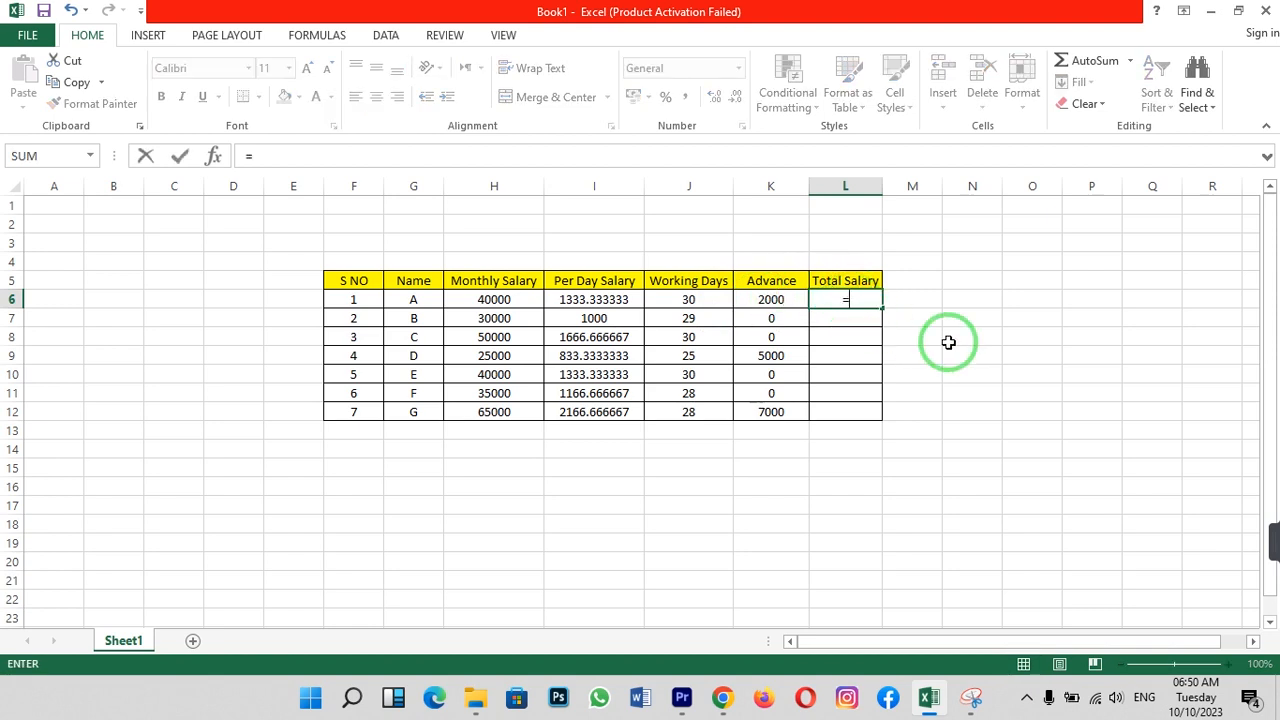
type("(")
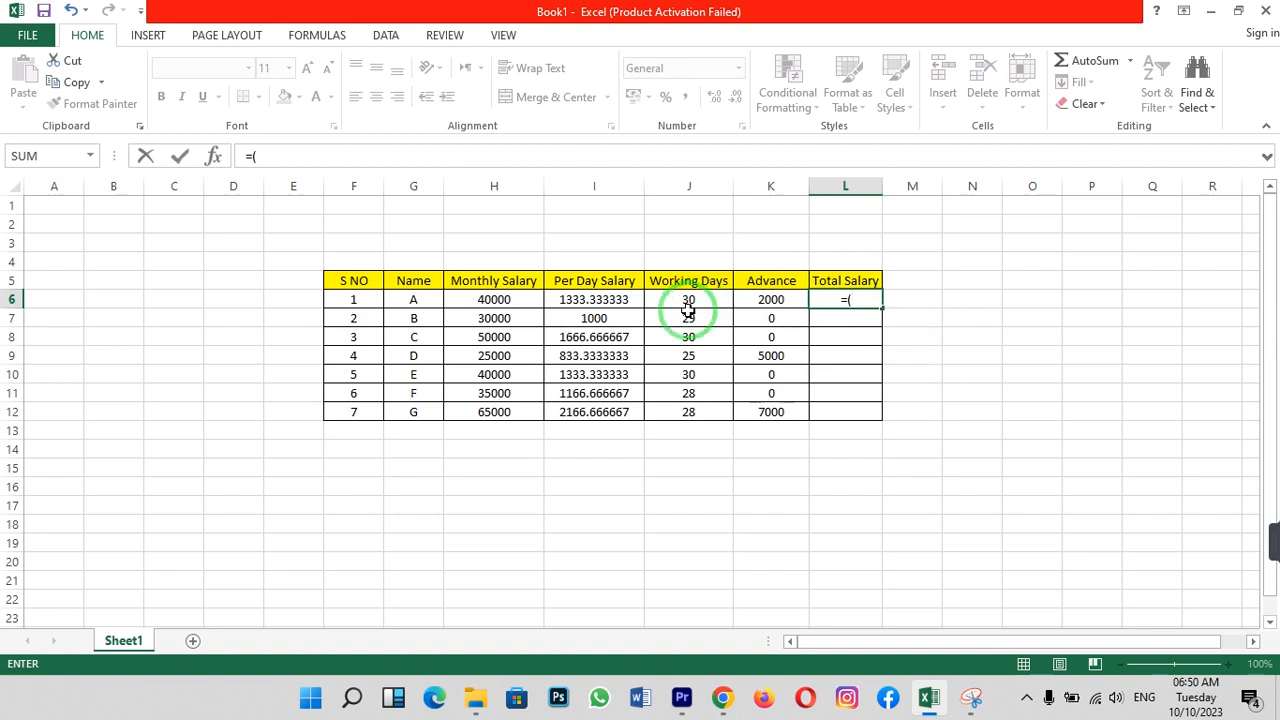
left_click(609, 301)
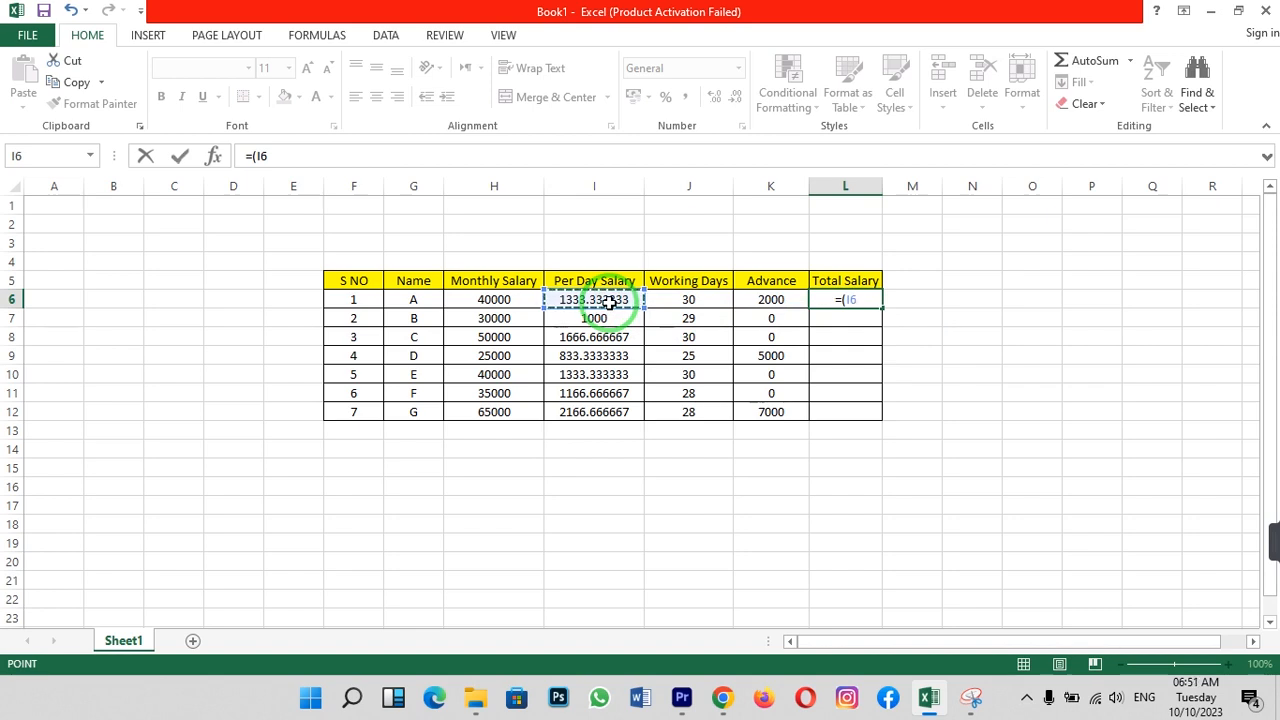
type("*")
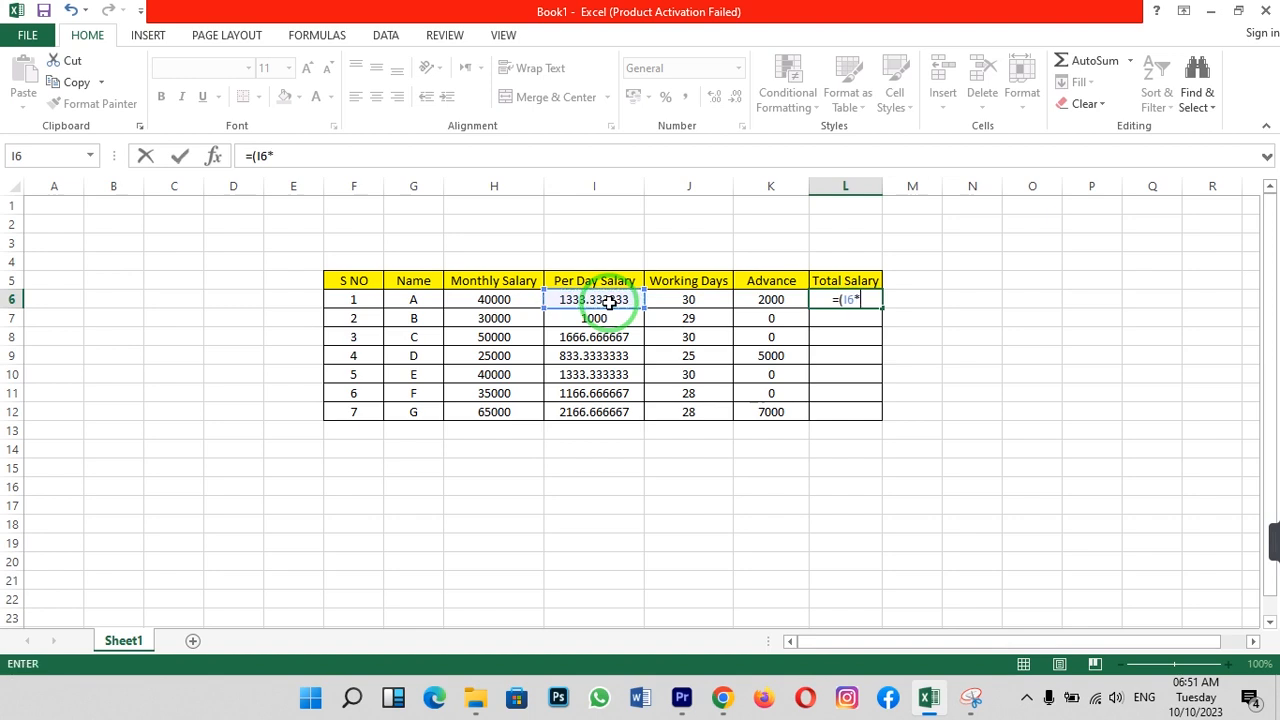
left_click(690, 303)
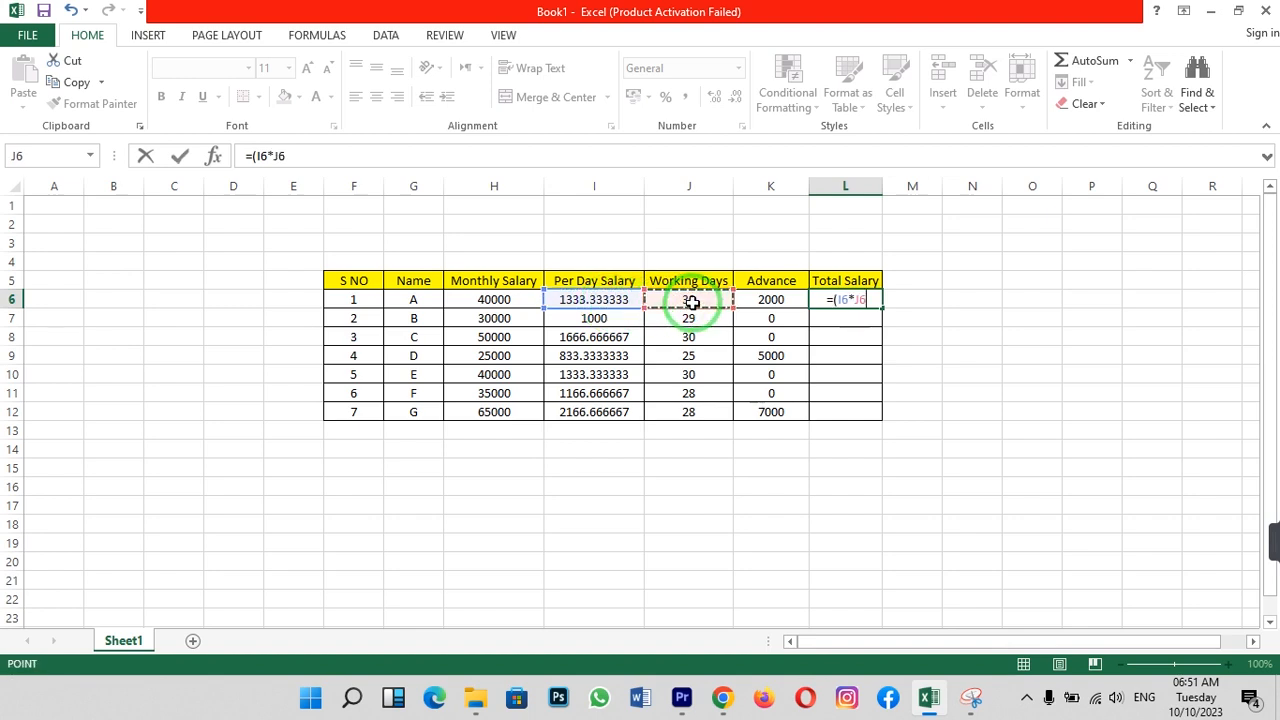
type(")")
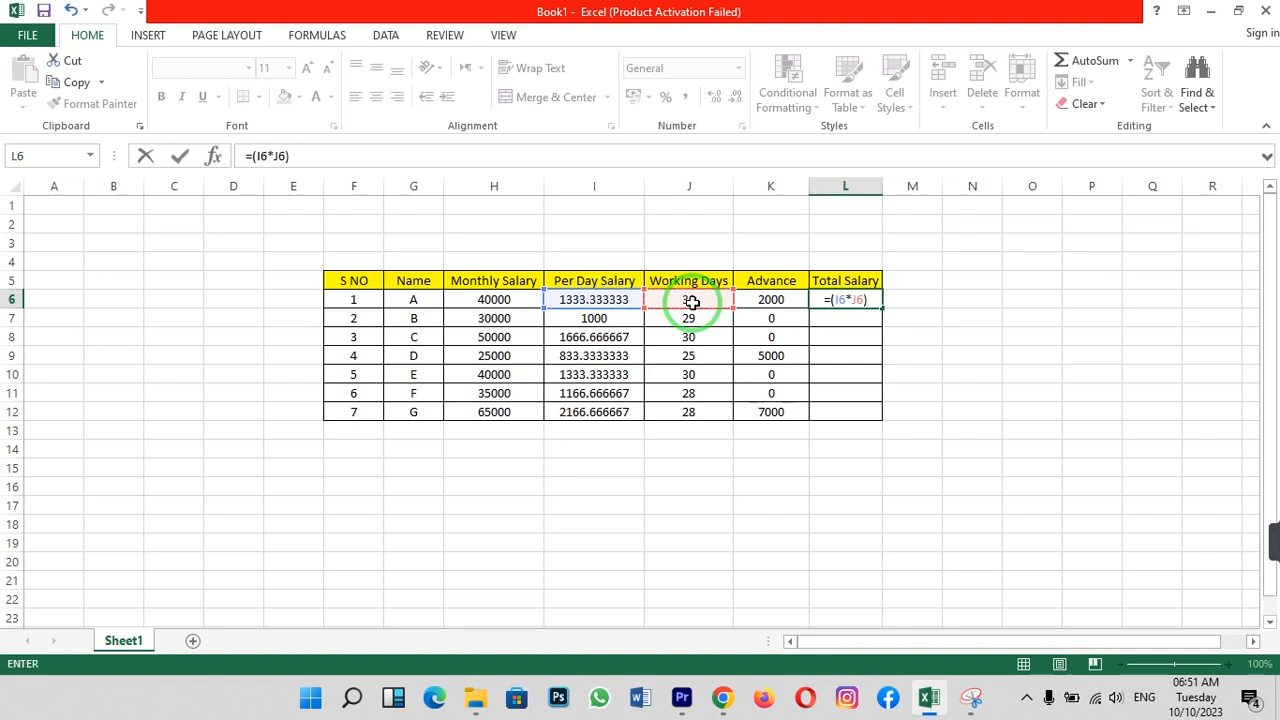
type("-")
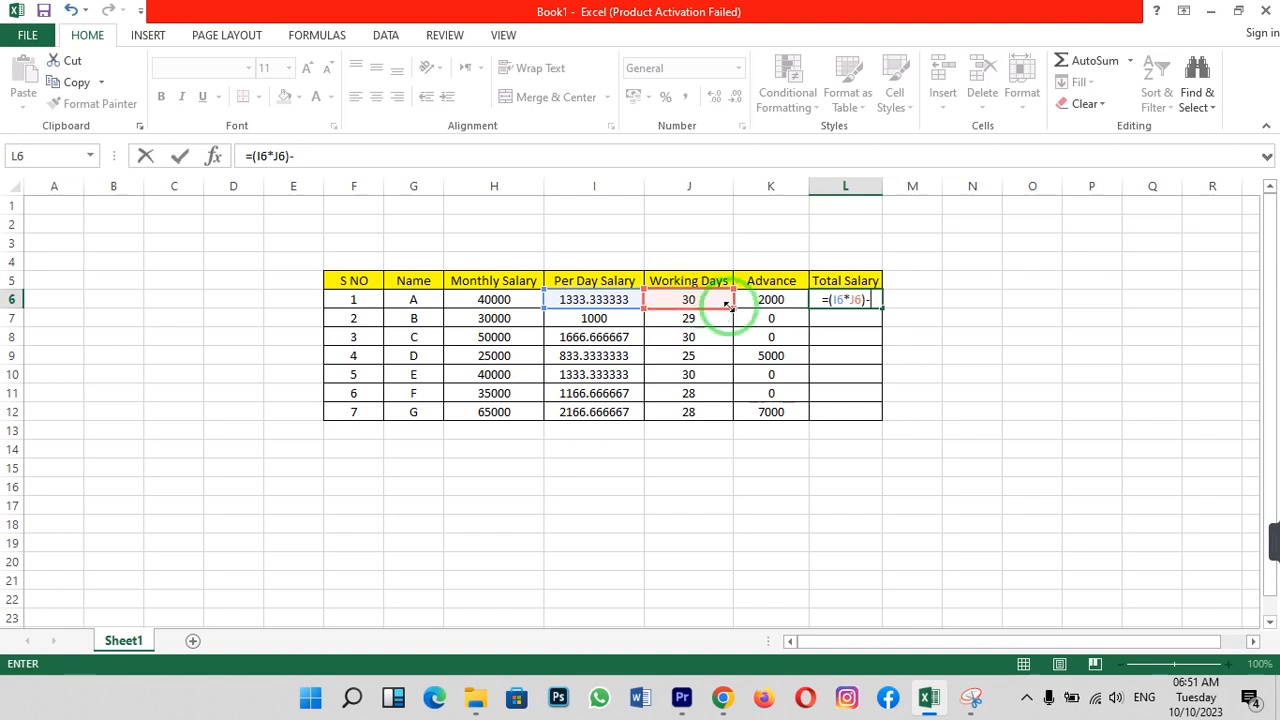
left_click(779, 301)
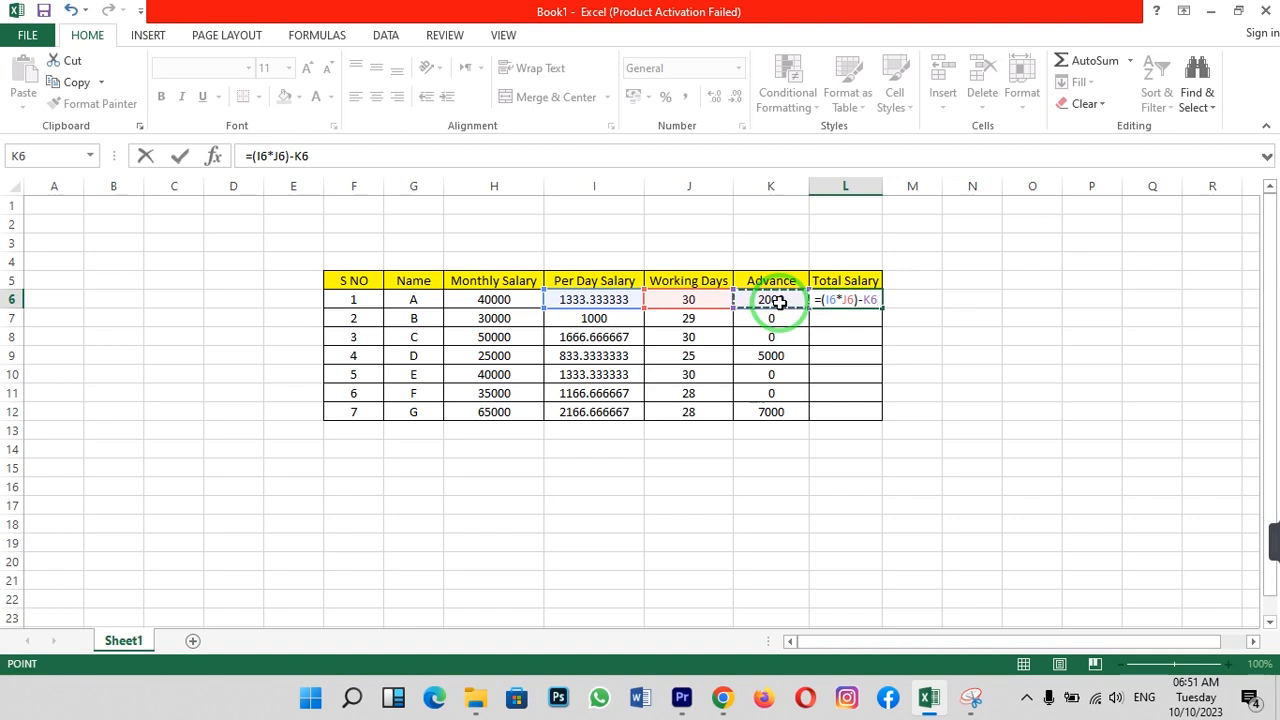
key("Return")
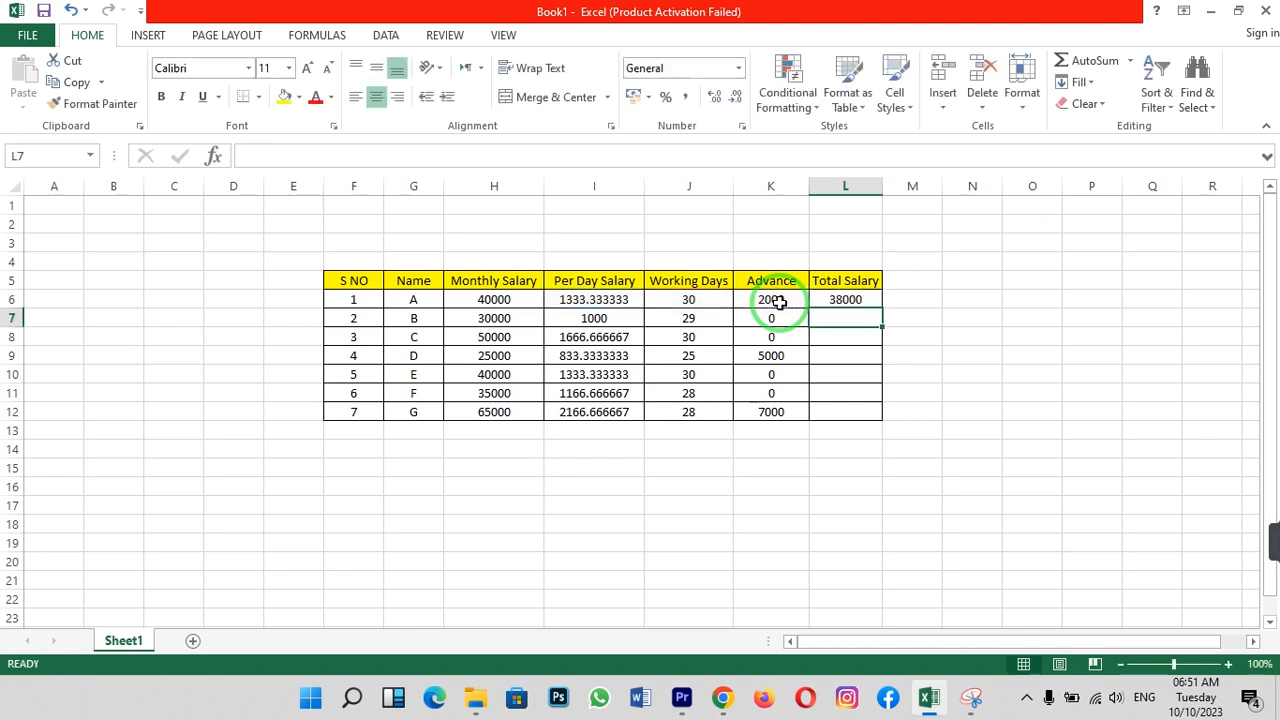
Copy the total salary formula from L6 down through L12 for the remaining employees
left_click(862, 299)
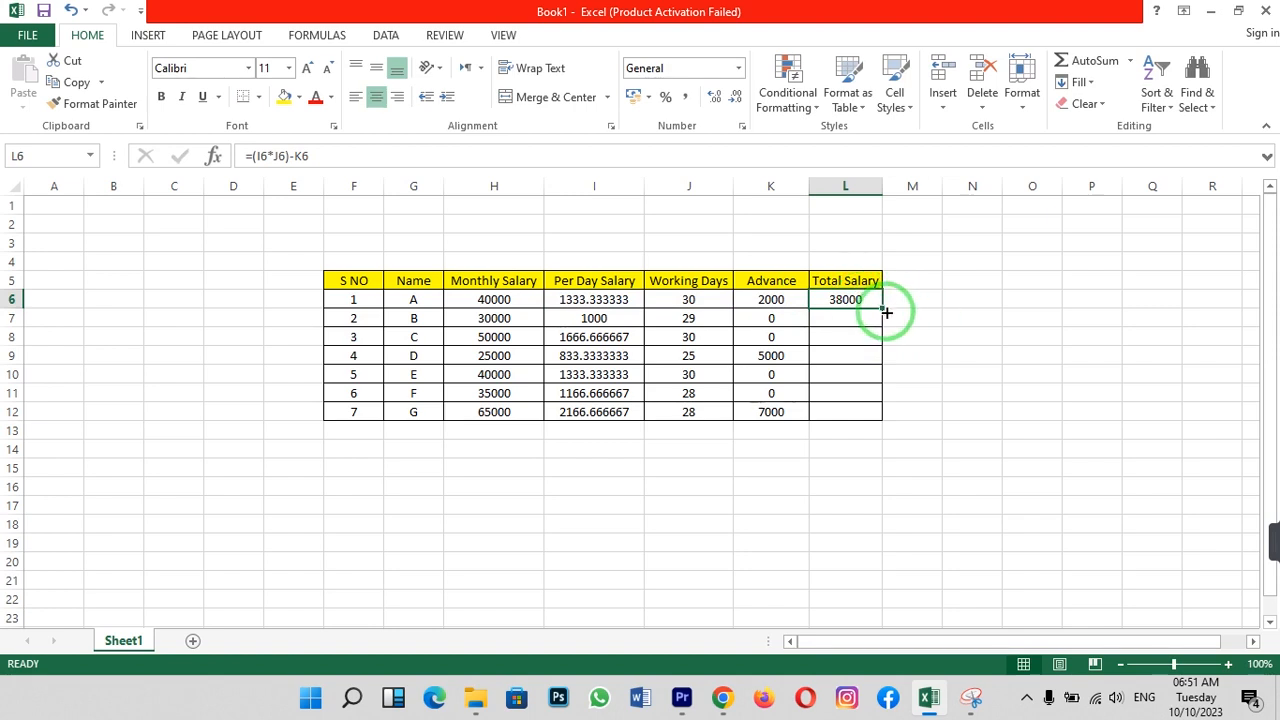
left_click_drag(886, 312, 879, 417)
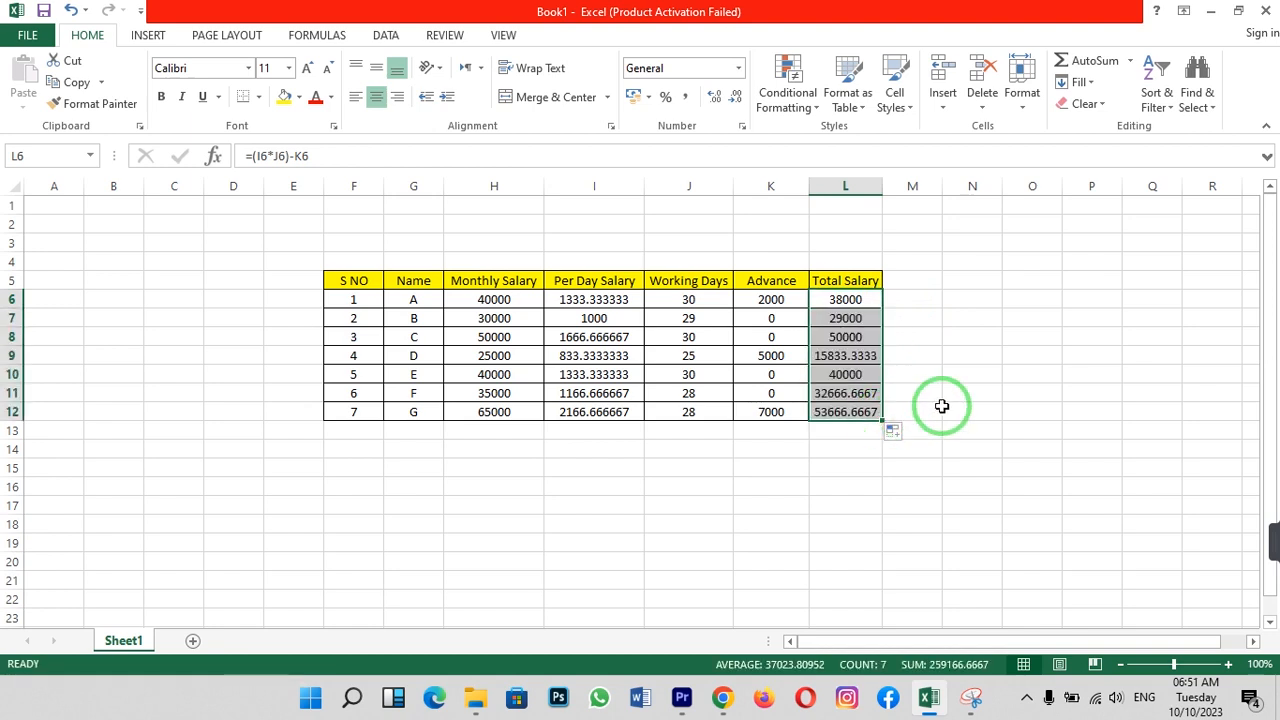
left_click(940, 408)
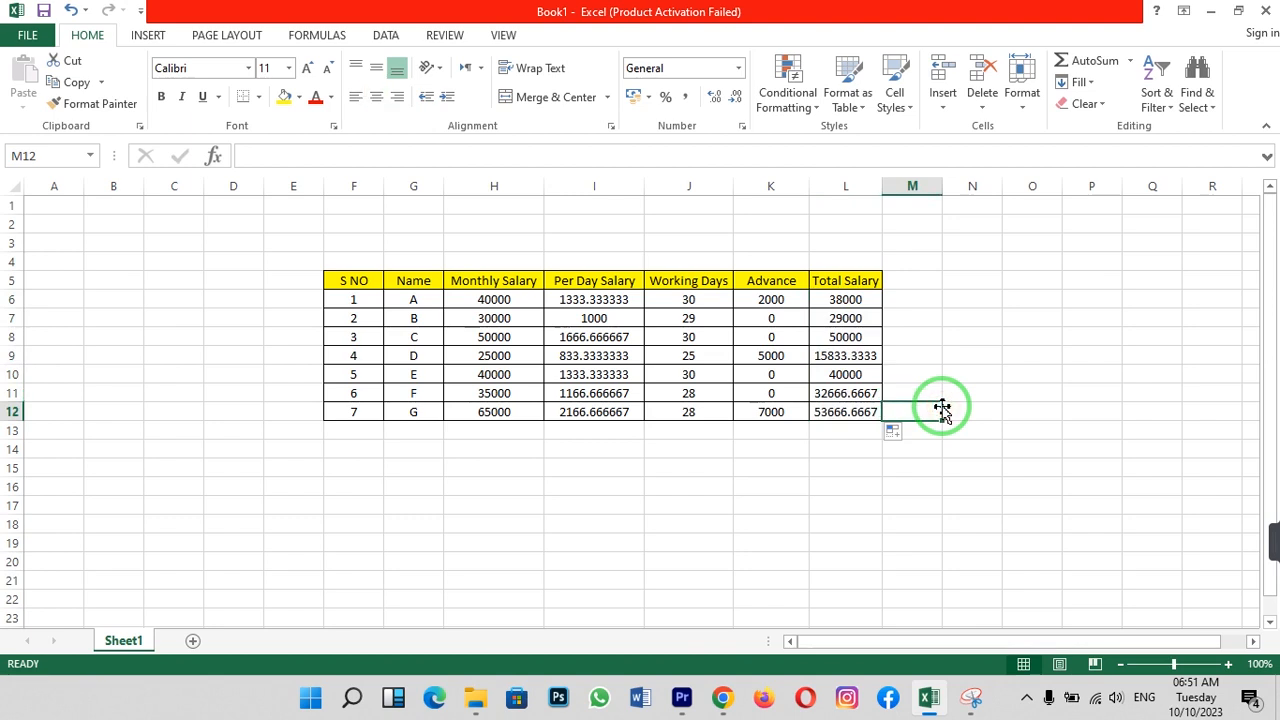